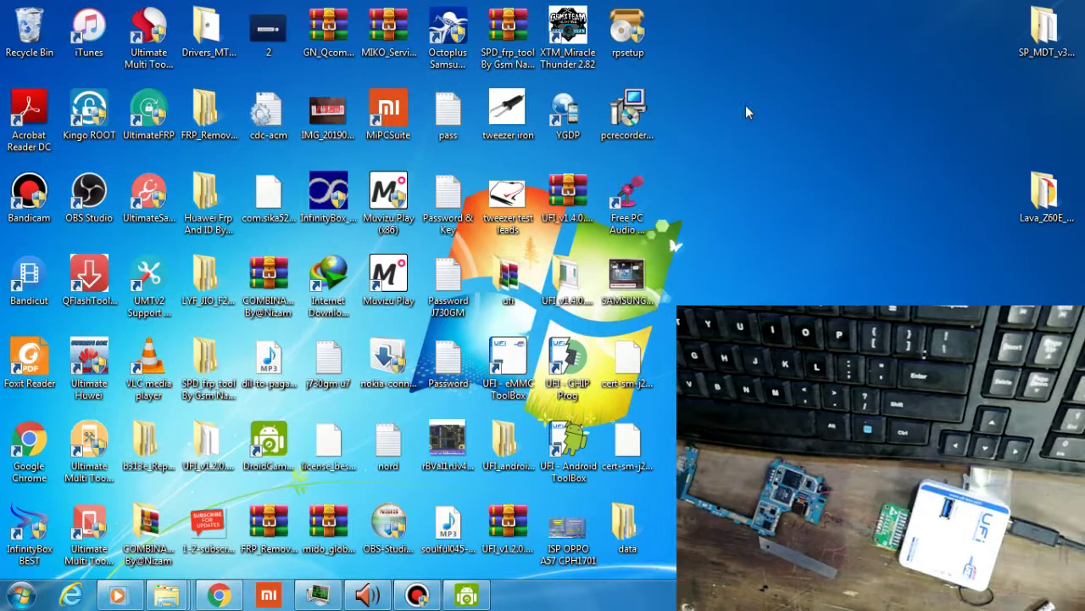
# Launch the UFI eMMC ToolBox and identify the connected eMMC chip
pyautogui.click(499, 401)
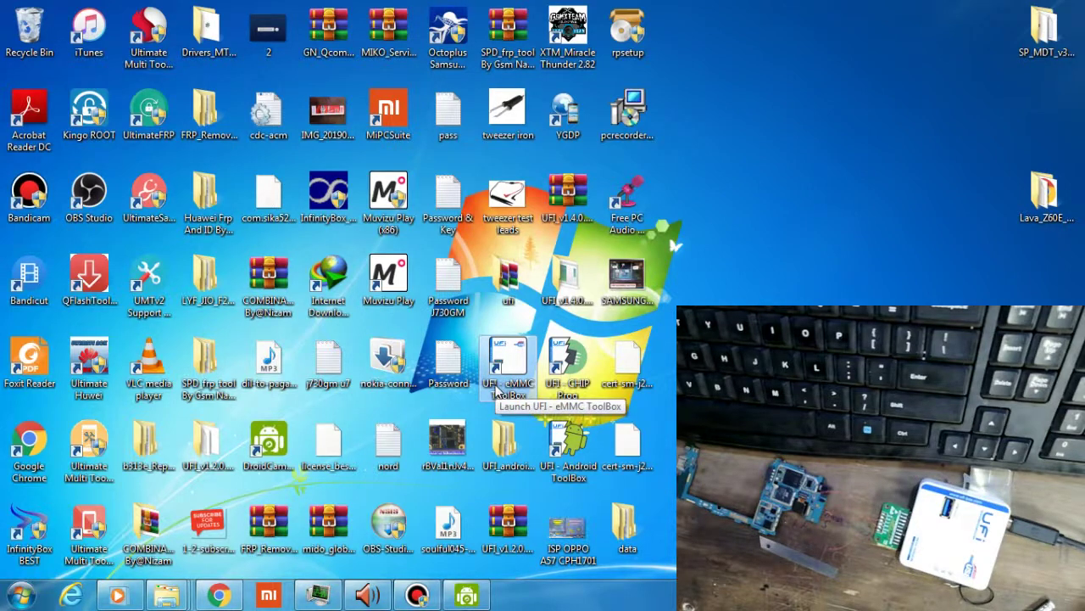
pyautogui.moveTo(663, 6)
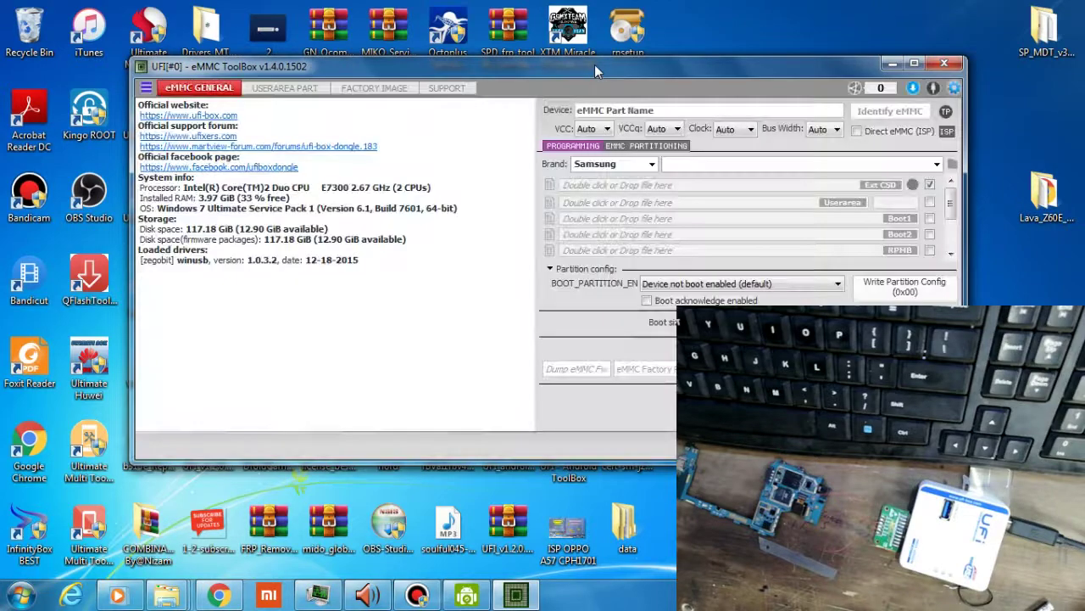
pyautogui.moveTo(580, 66); pyautogui.dragTo(463, 5)
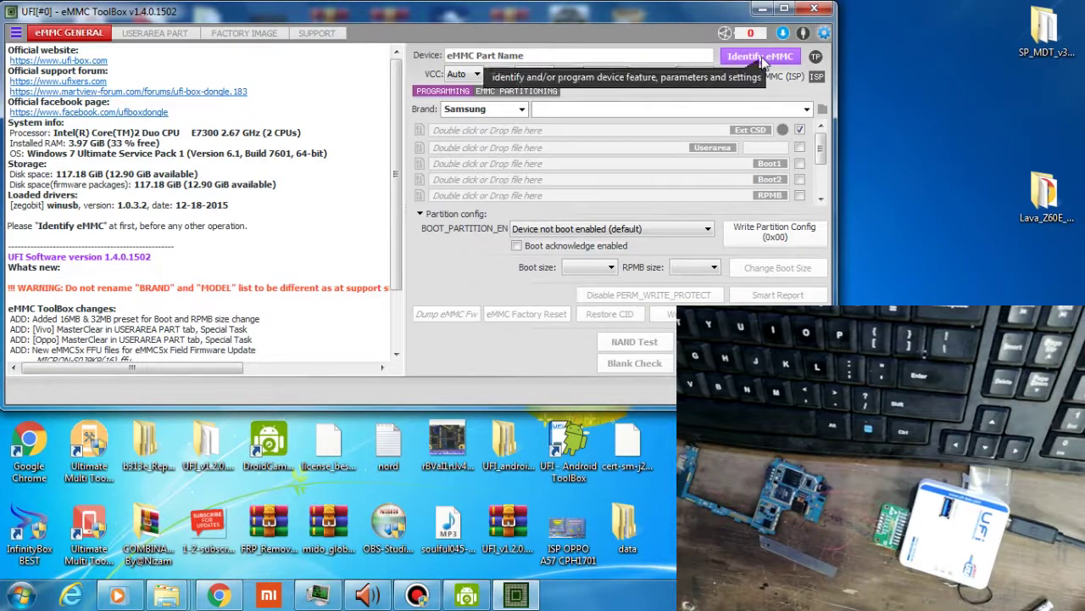
pyautogui.click(762, 61)
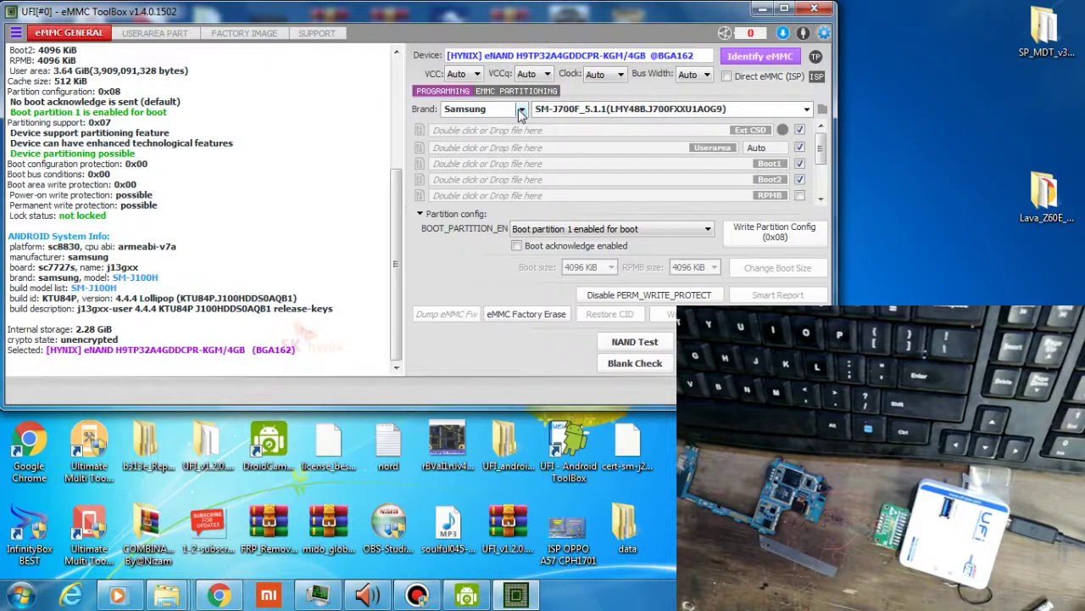
# Examine the identification log for the chip details, phone model, Android version, bus settings and partition information
pyautogui.click(806, 111)
pyautogui.click(806, 111)
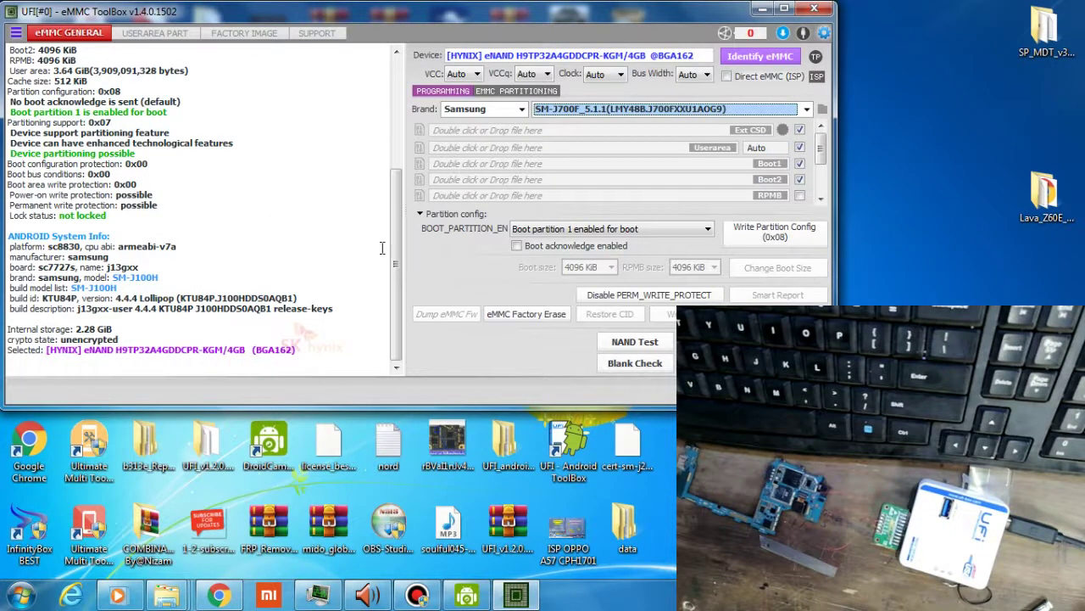
pyautogui.scroll(1, 394, 256)
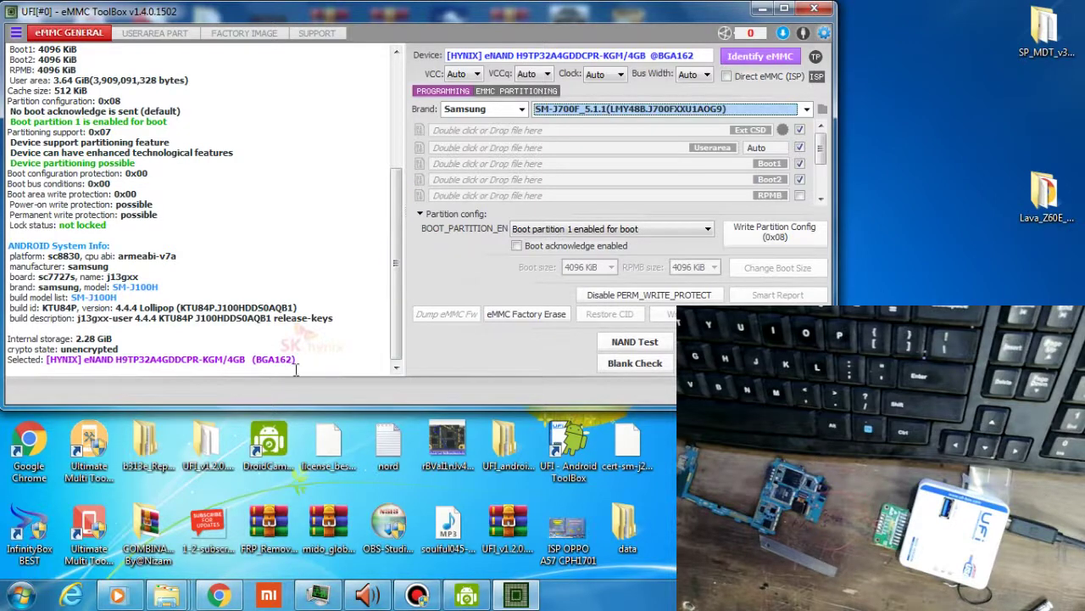
pyautogui.moveTo(305, 358); pyautogui.dragTo(273, 360)
pyautogui.click(255, 370)
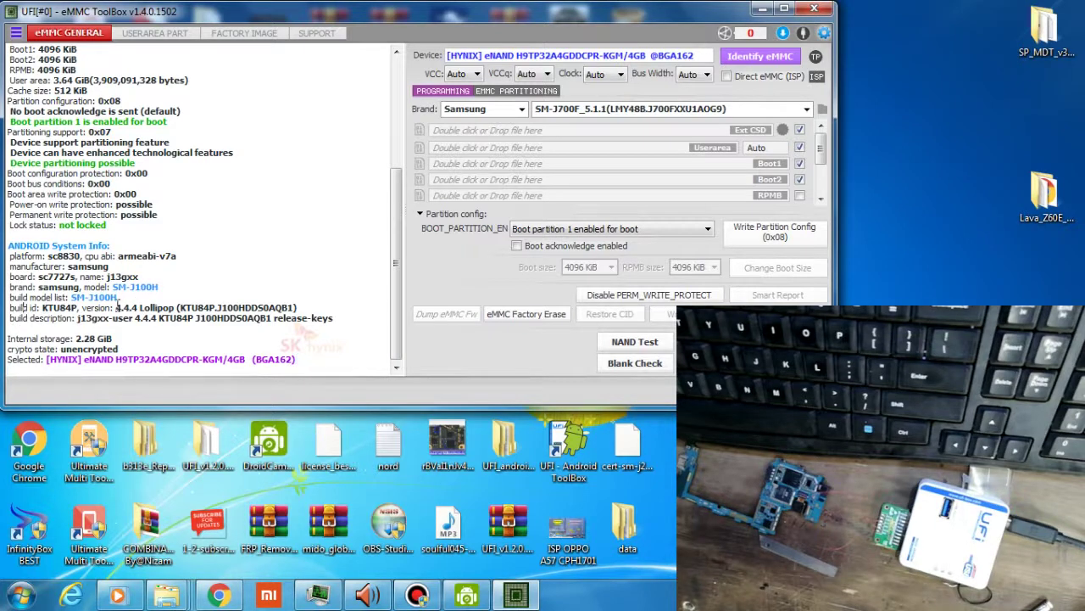
pyautogui.moveTo(117, 307); pyautogui.dragTo(260, 307)
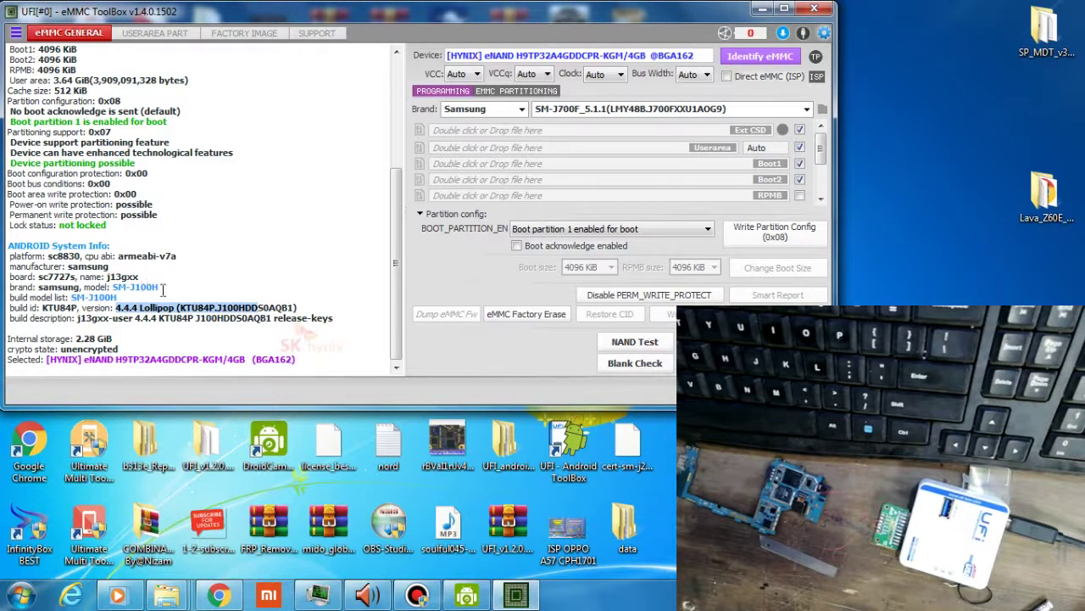
pyautogui.moveTo(163, 288); pyautogui.dragTo(132, 287)
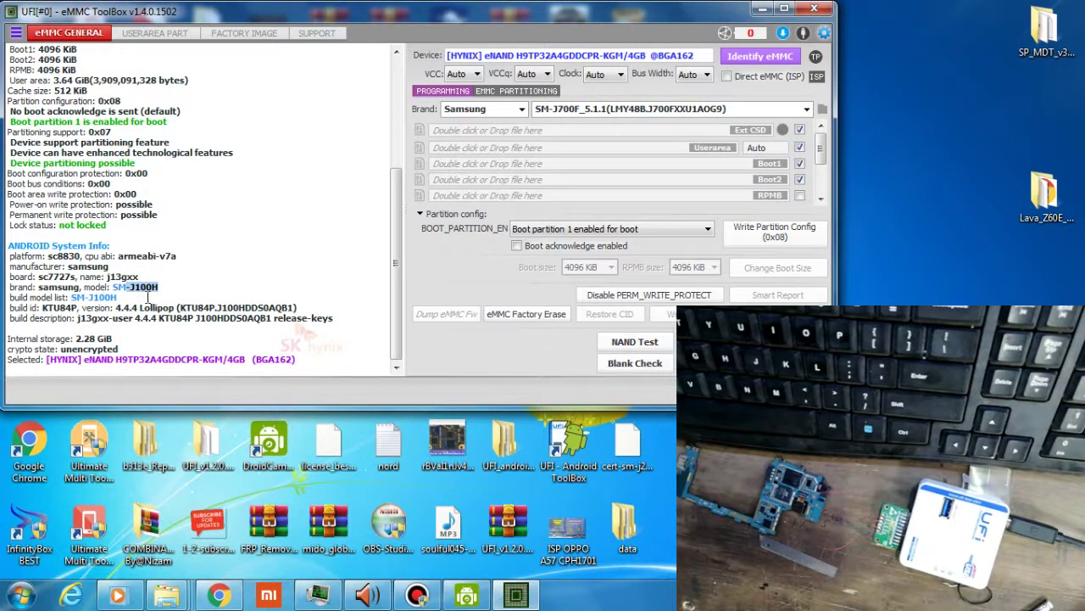
pyautogui.scroll(6, 184, 258)
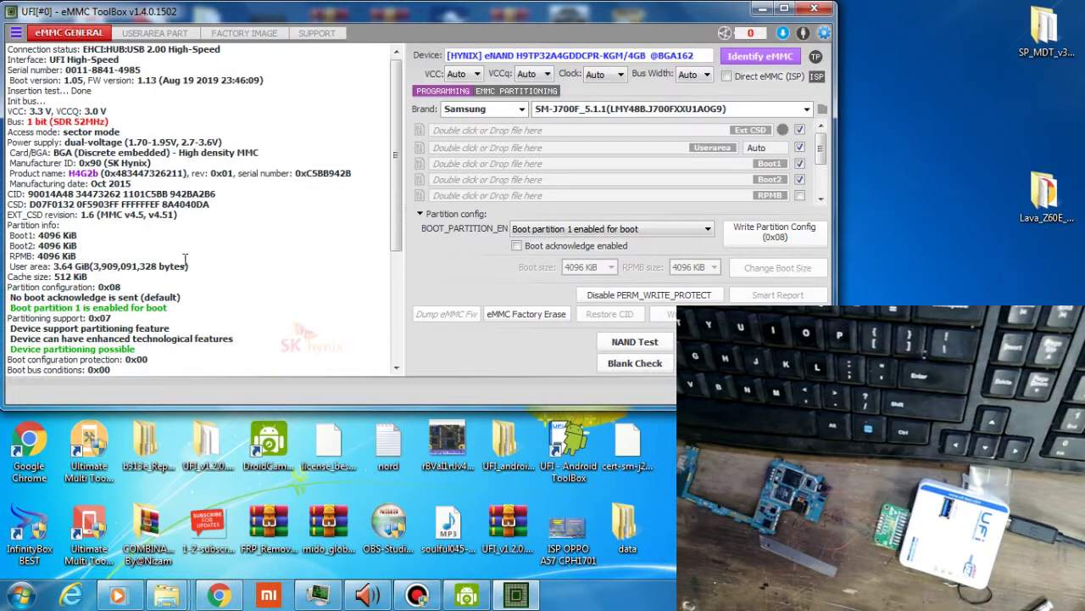
pyautogui.scroll(-6, 184, 259)
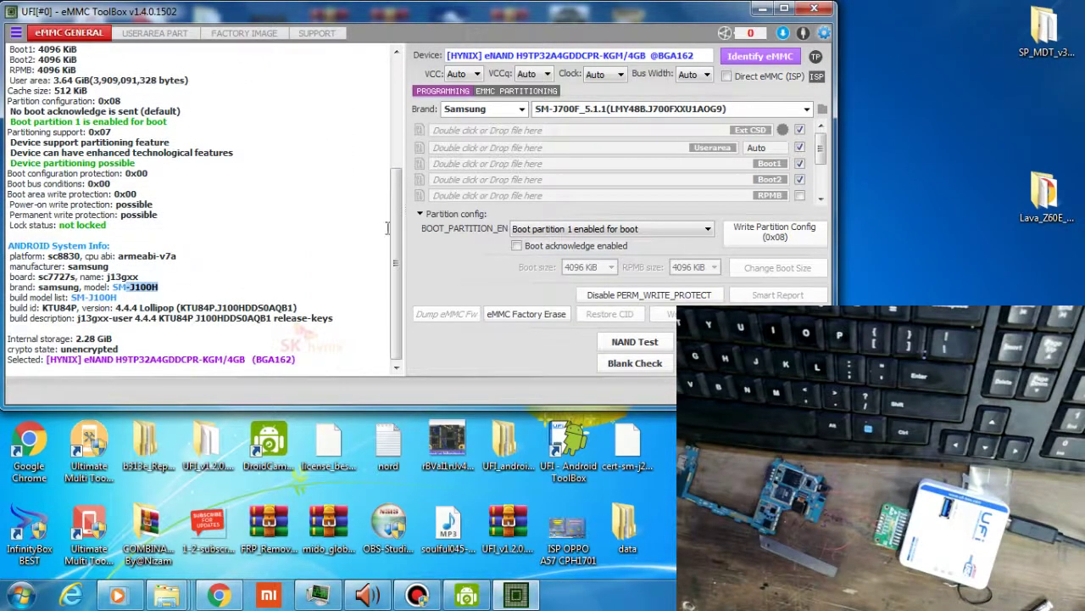
pyautogui.scroll(2, 377, 212)
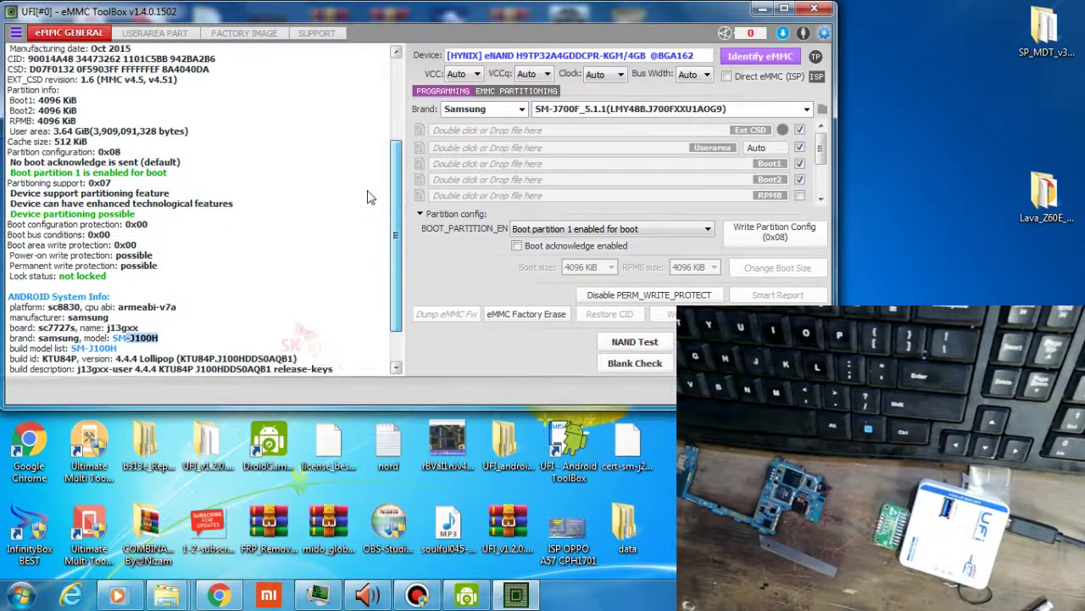
pyautogui.scroll(4, 367, 196)
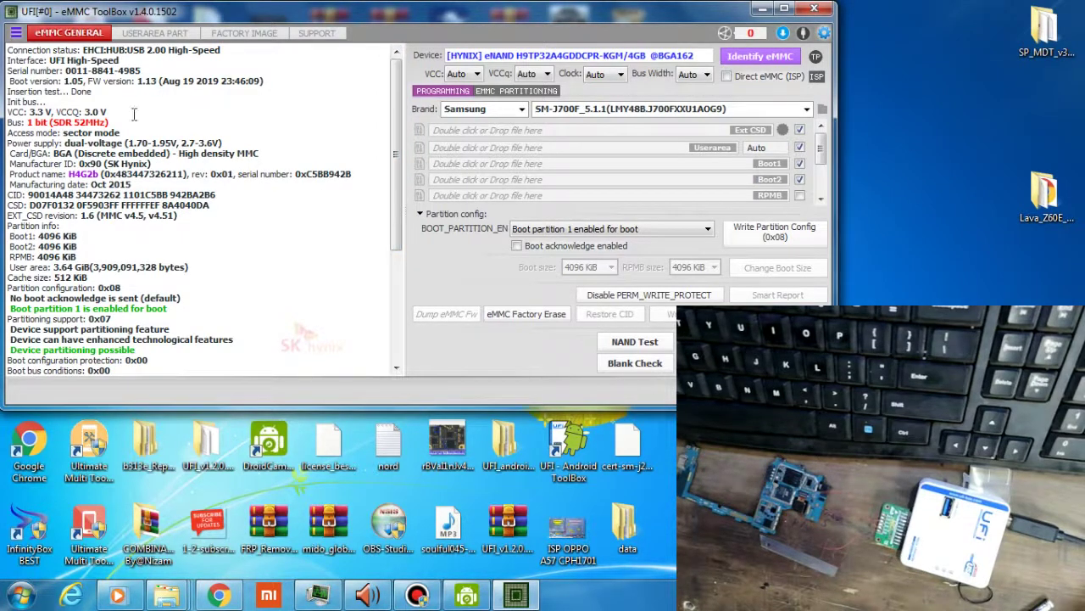
# Select the userdata partition in the user area partition list and explore its file system
pyautogui.click(156, 36)
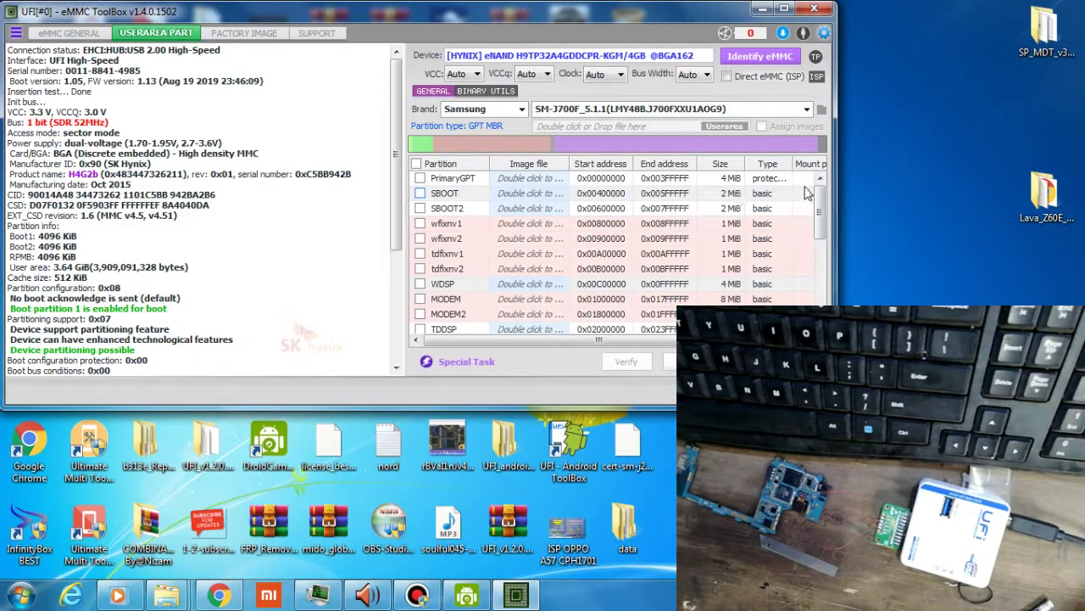
pyautogui.moveTo(820, 203); pyautogui.dragTo(836, 288)
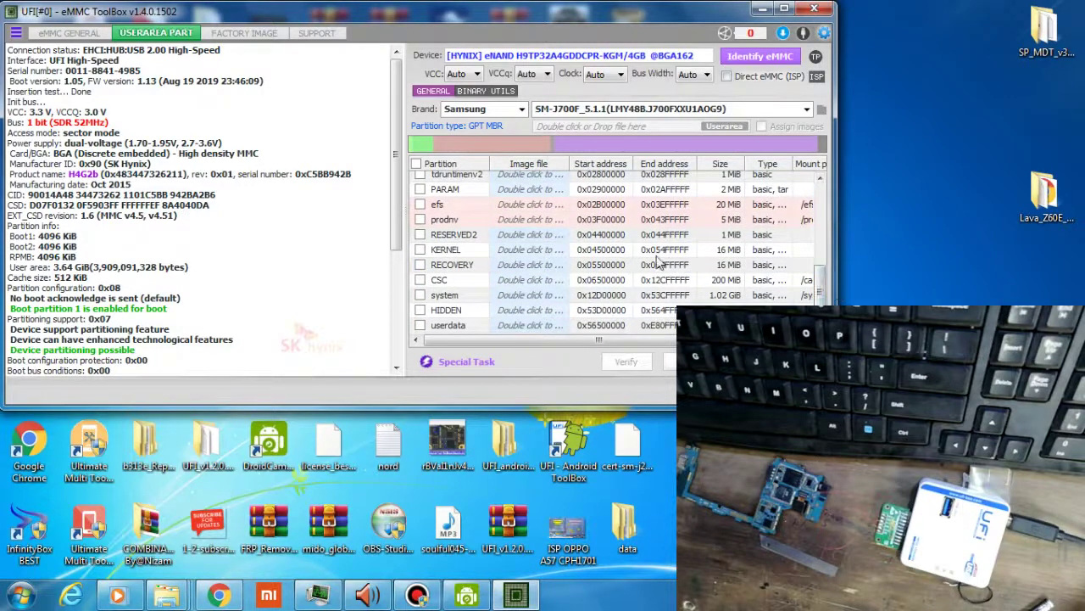
pyautogui.click(447, 325)
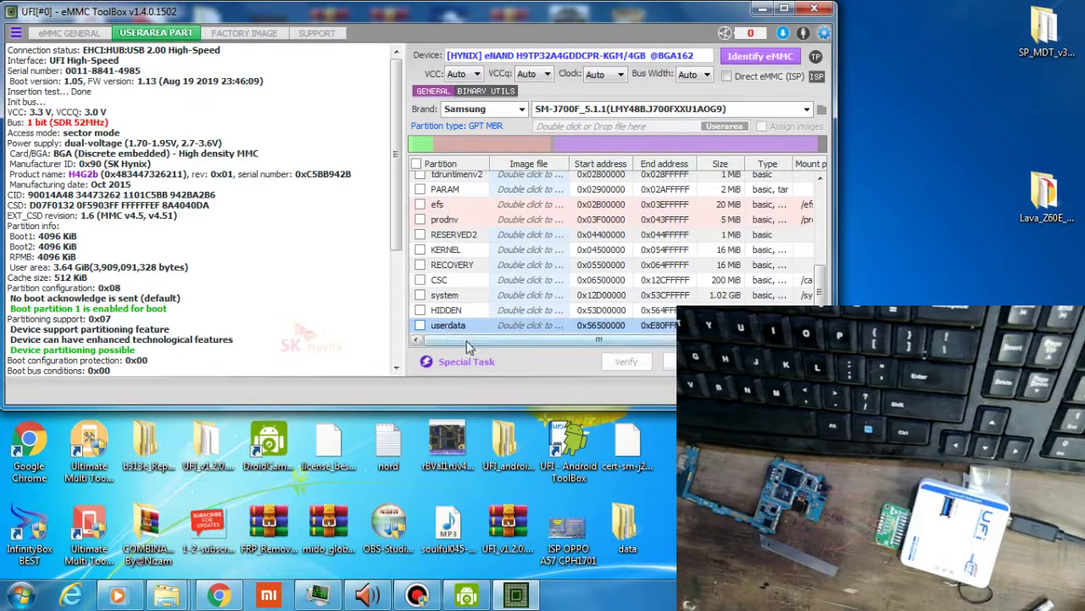
pyautogui.click(420, 325)
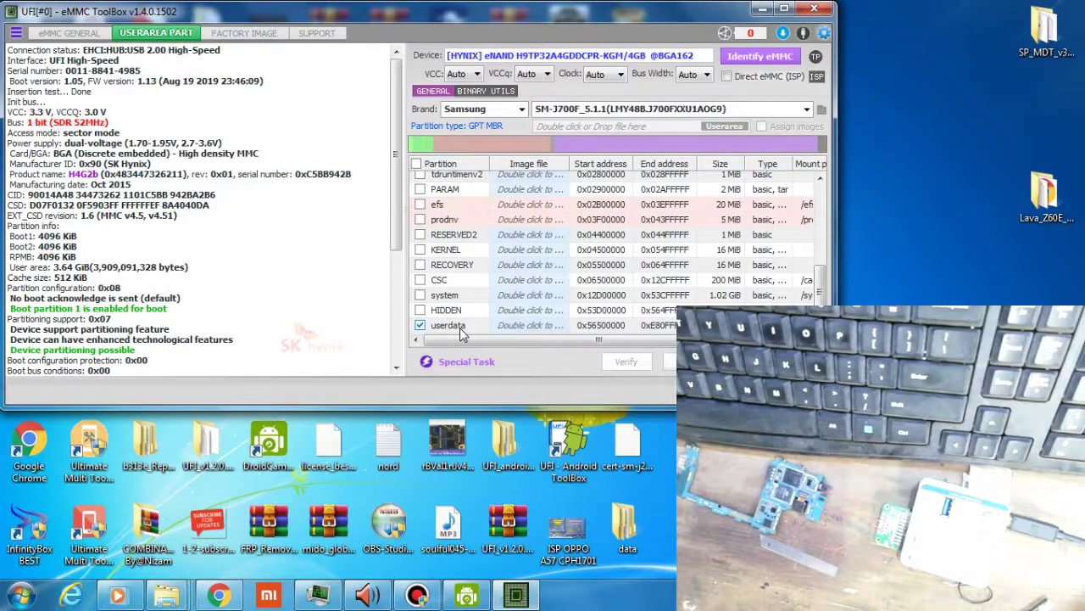
pyautogui.rightClick(460, 329)
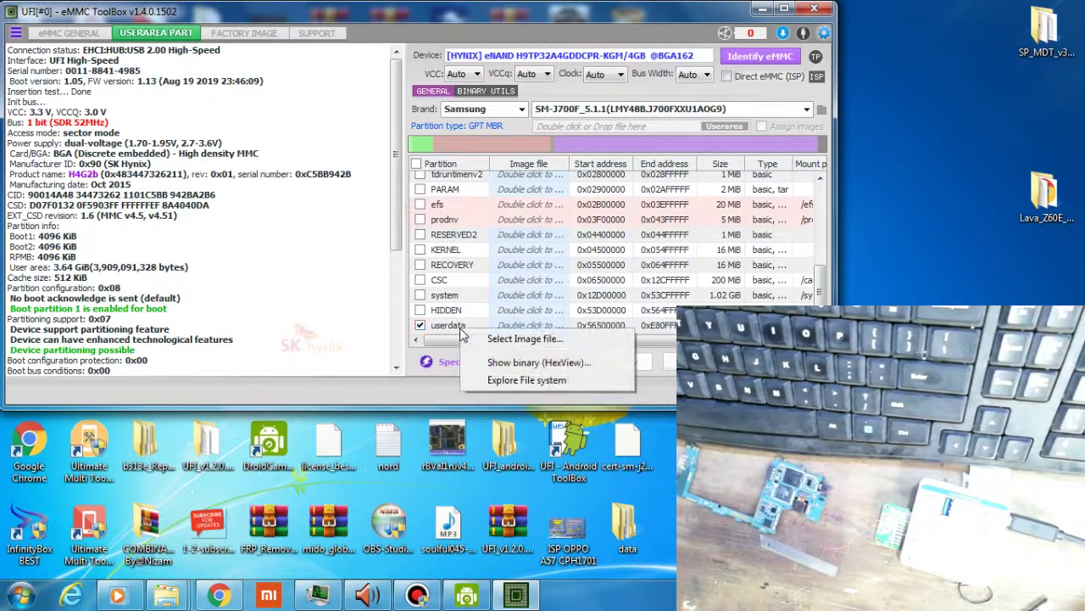
pyautogui.click(532, 383)
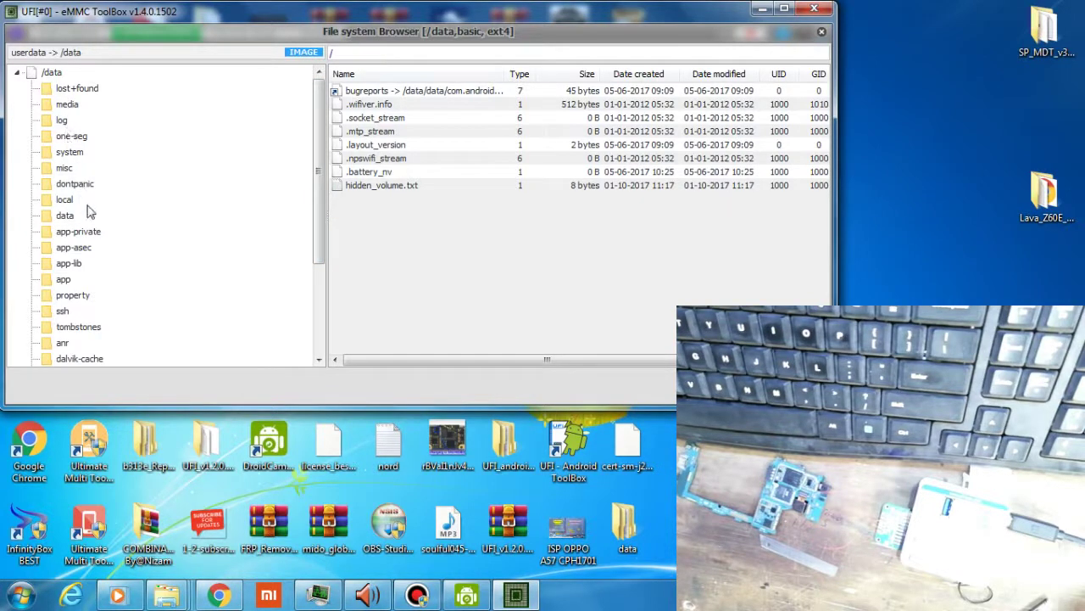
# Inspect the contents of the backup and app folders in the userdata file system
pyautogui.scroll(-3, 85, 265)
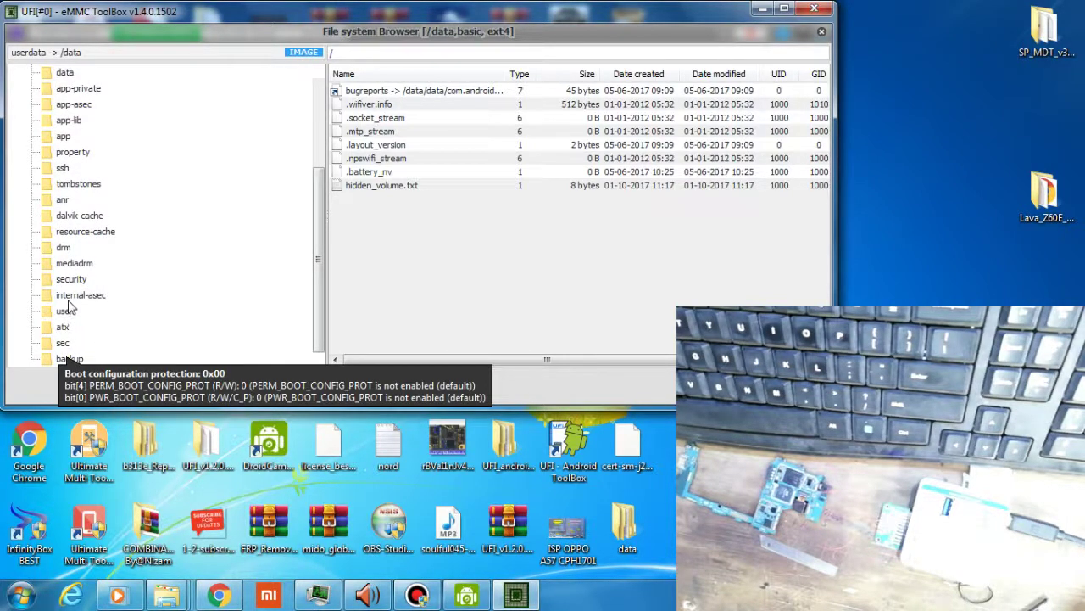
pyautogui.doubleClick(70, 359)
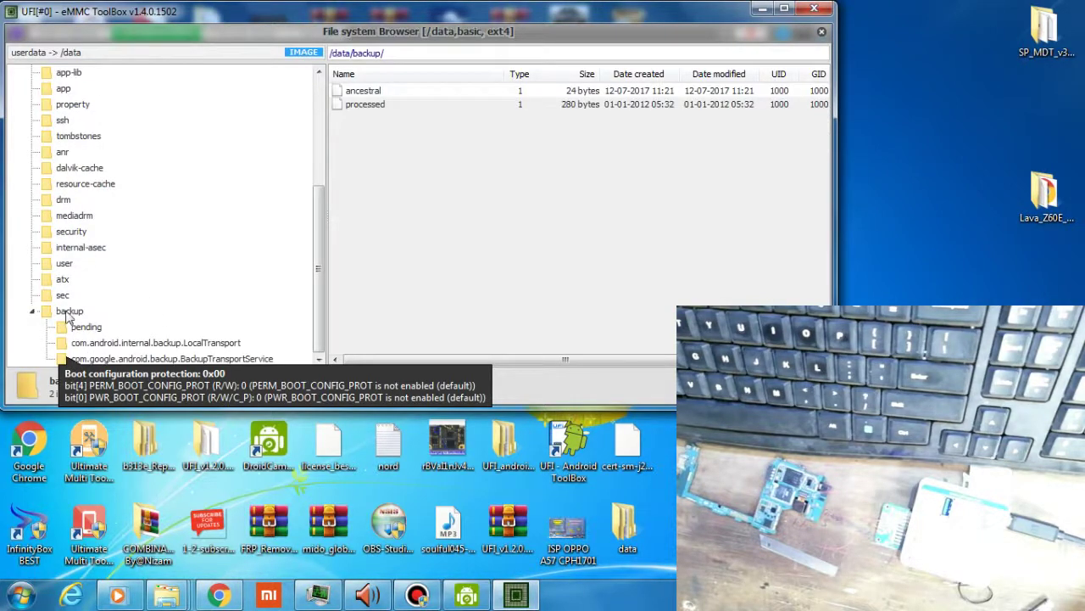
pyautogui.click(34, 312)
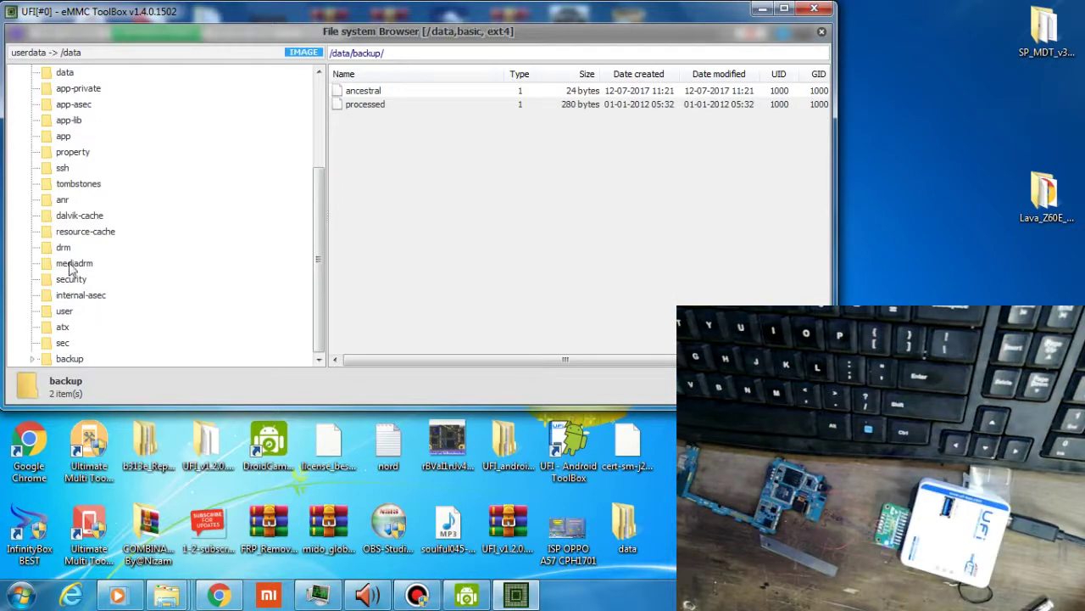
pyautogui.click(63, 137)
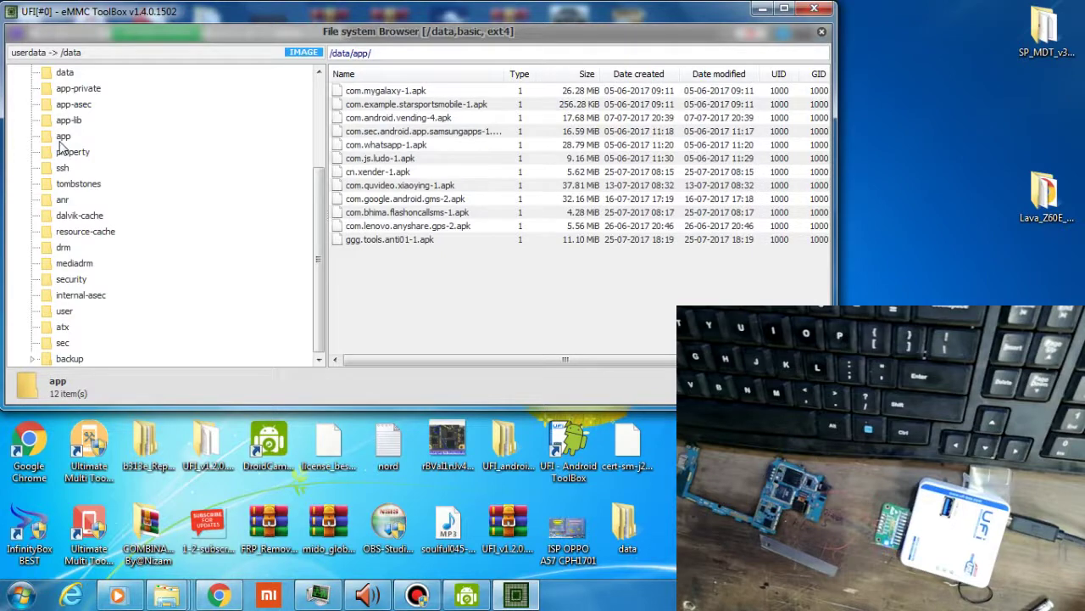
pyautogui.scroll(1, 60, 147)
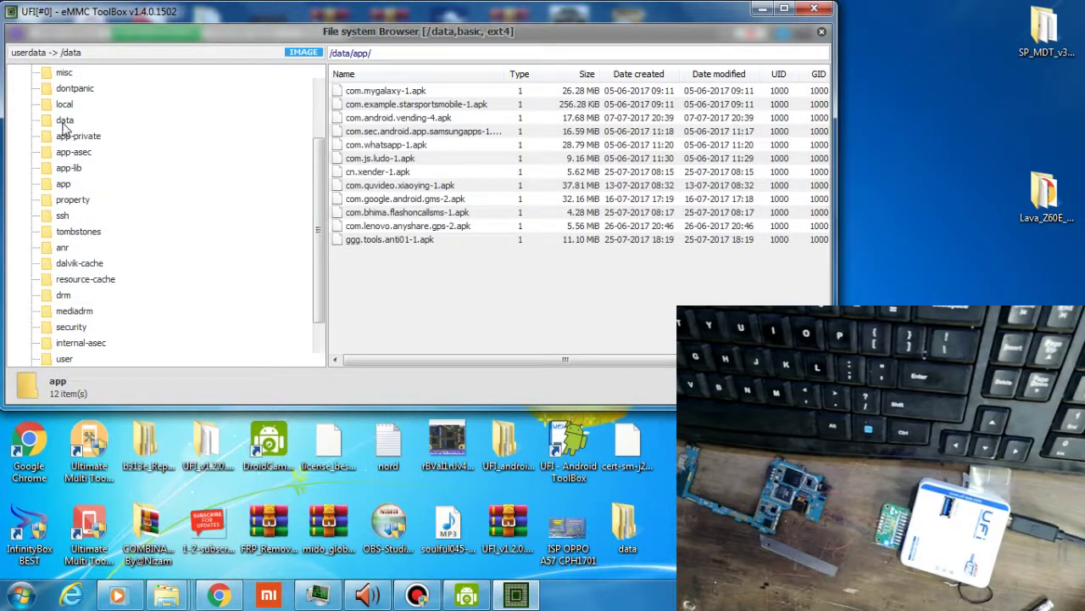
# Look through the application folders inside /data/data, then collapse that folder
pyautogui.doubleClick(64, 121)
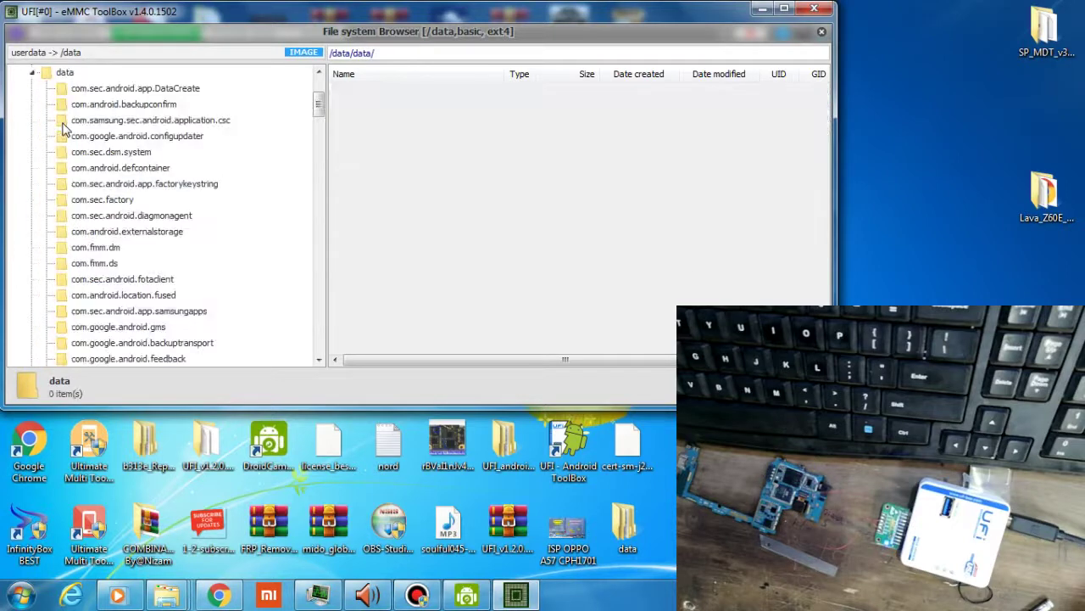
pyautogui.scroll(-10, 64, 127)
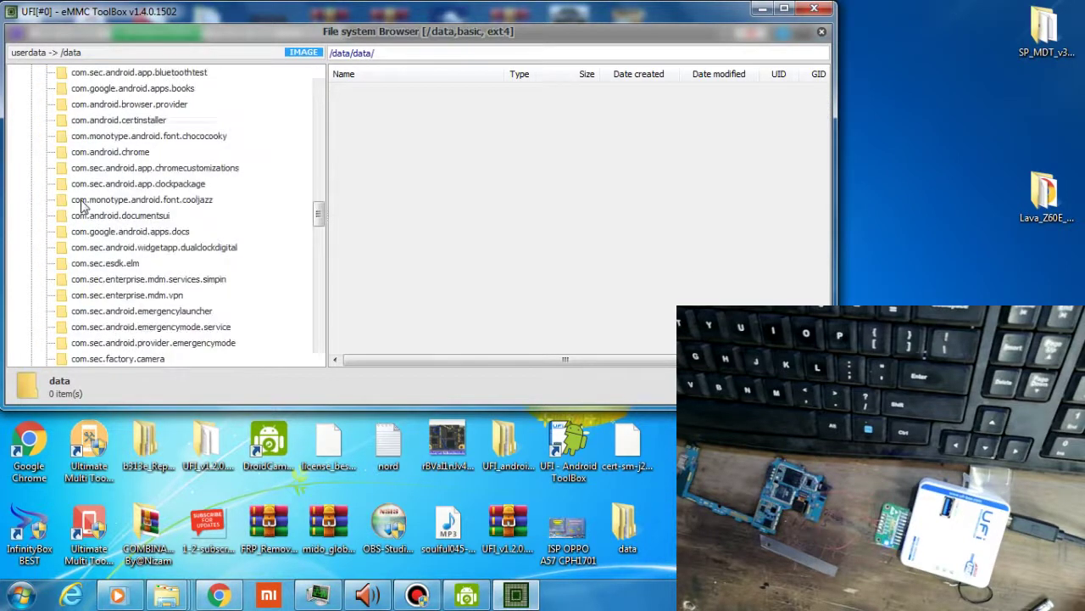
pyautogui.scroll(-8, 81, 207)
pyautogui.scroll(15, 82, 206)
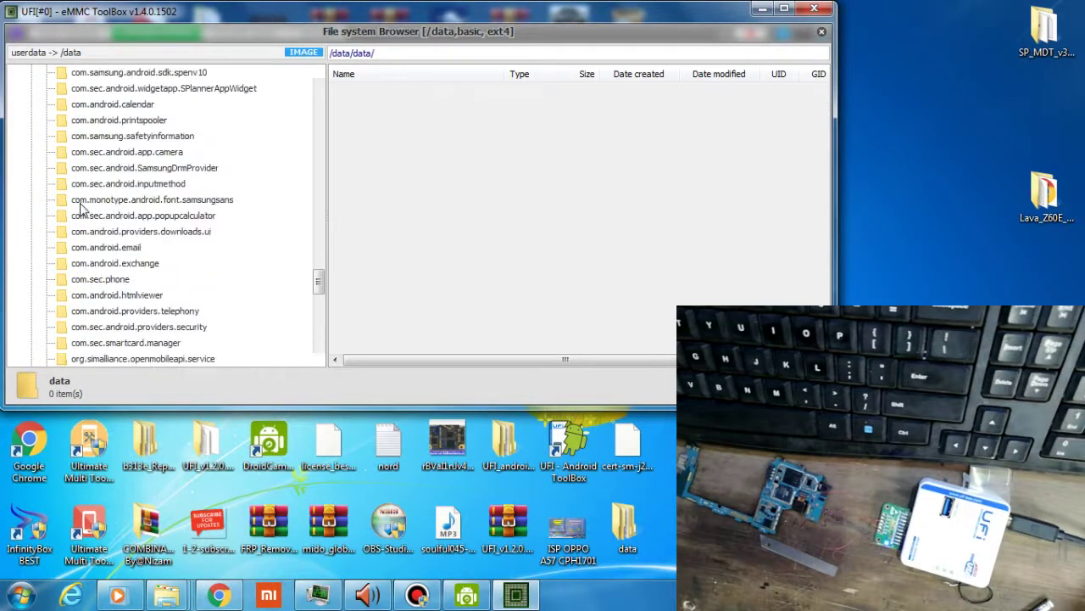
pyautogui.scroll(8, 82, 206)
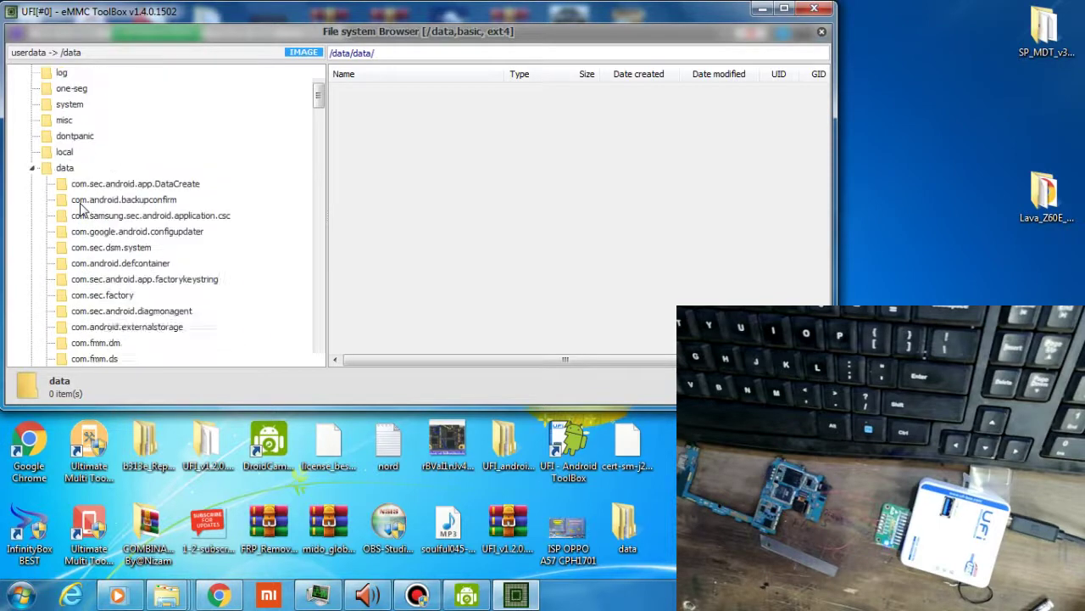
pyautogui.click(33, 218)
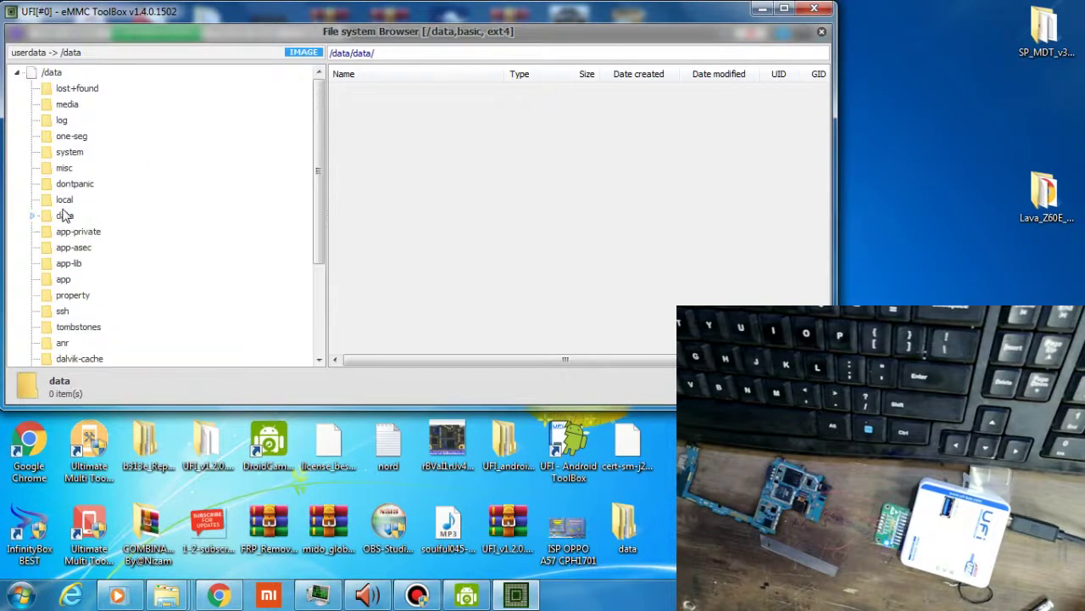
# Check the media and tmp subfolders of /data/local for stored user files
pyautogui.doubleClick(64, 201)
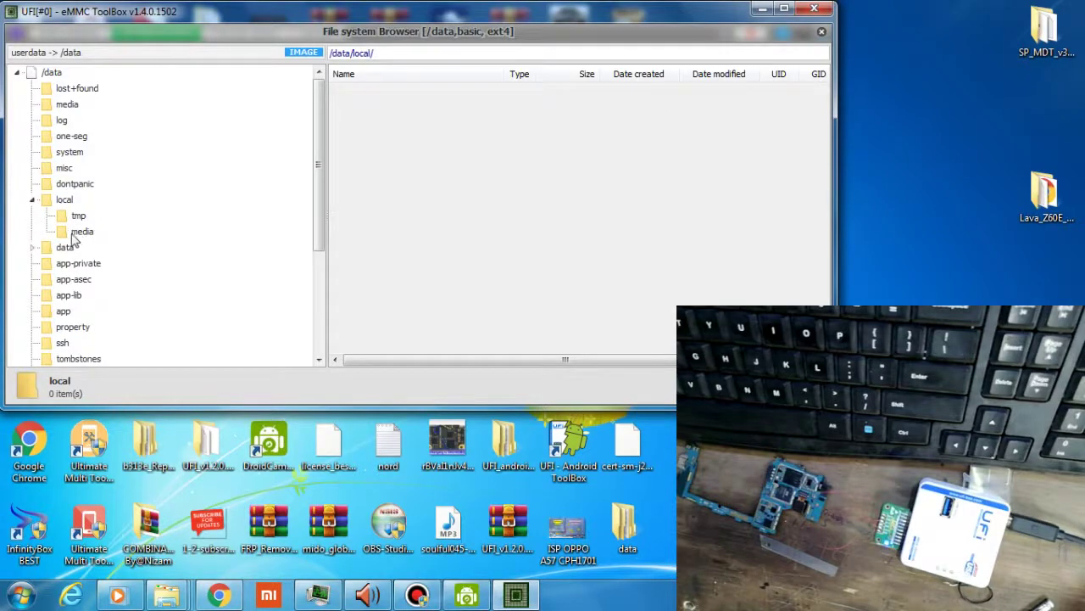
pyautogui.click(79, 233)
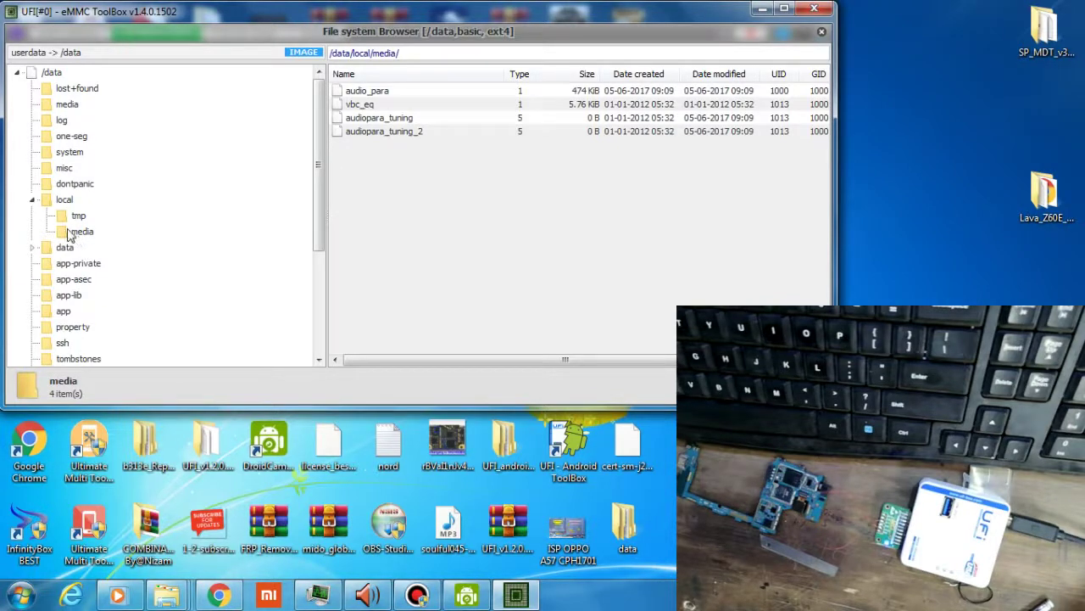
pyautogui.click(33, 200)
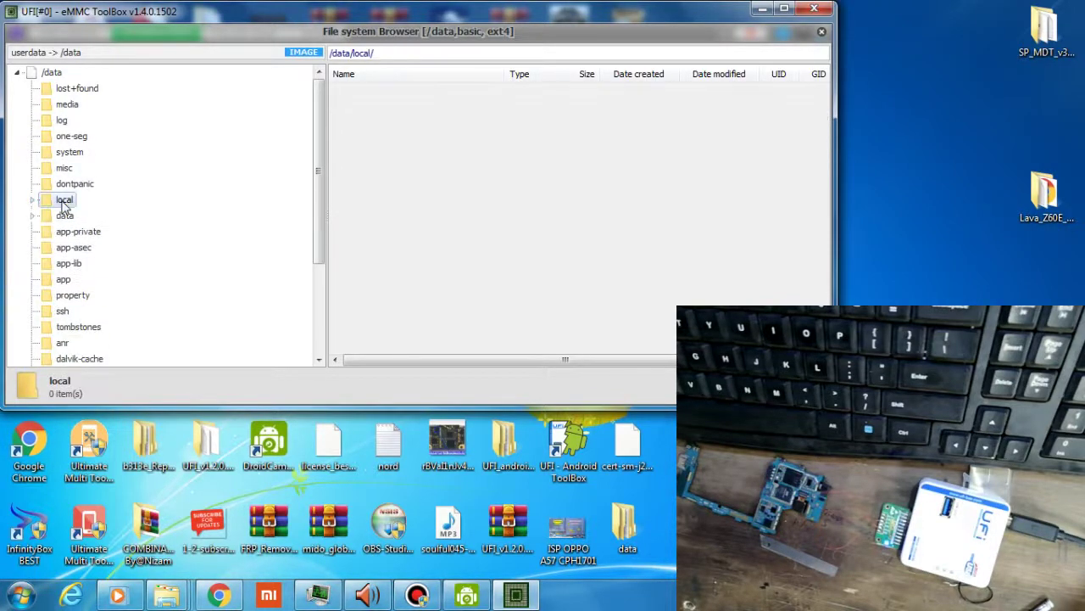
pyautogui.click(33, 216)
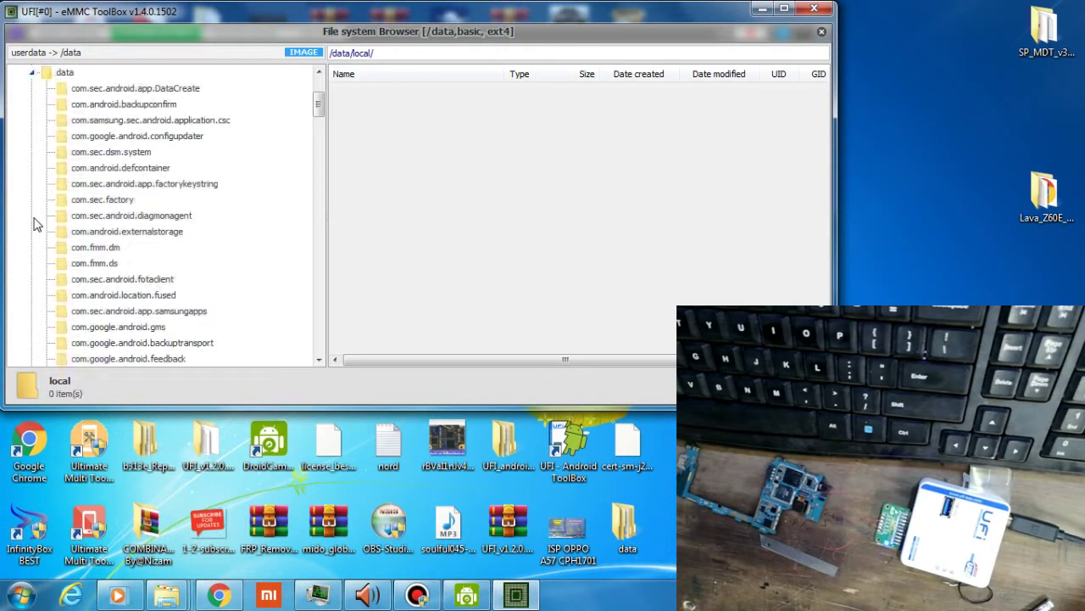
pyautogui.click(31, 74)
pyautogui.scroll(2, 75, 210)
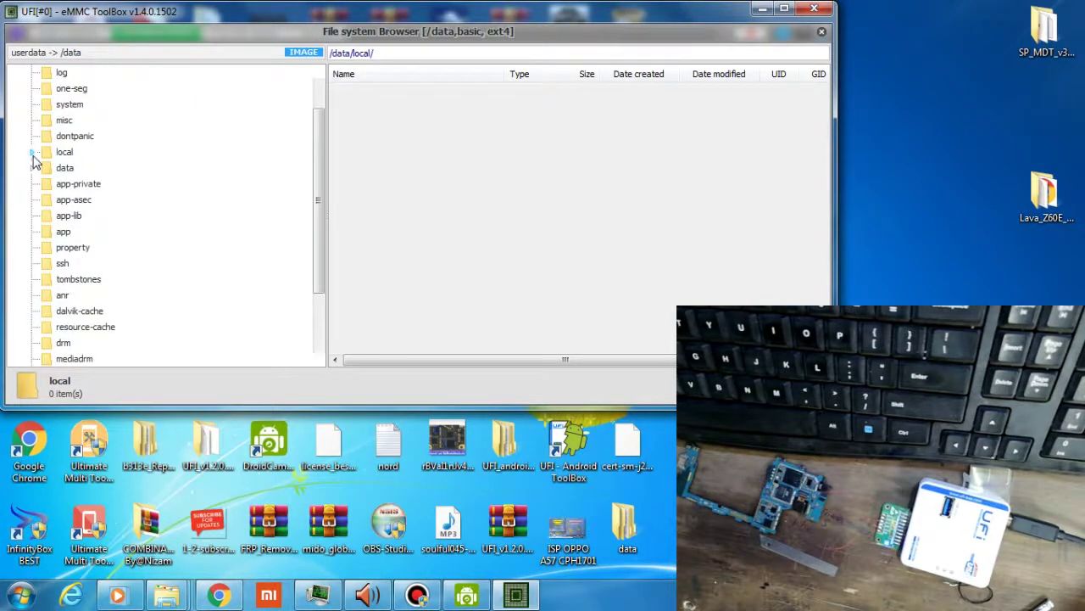
pyautogui.click(32, 152)
pyautogui.doubleClick(76, 171)
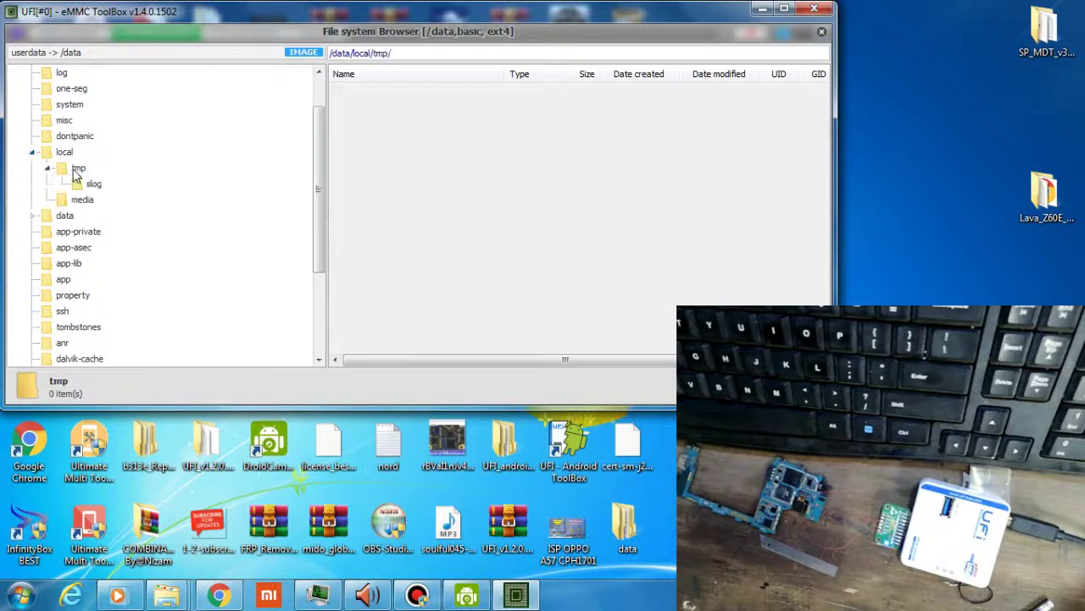
# Collapse the local folder and expand the 0 folder inside /data/media
pyautogui.click(31, 153)
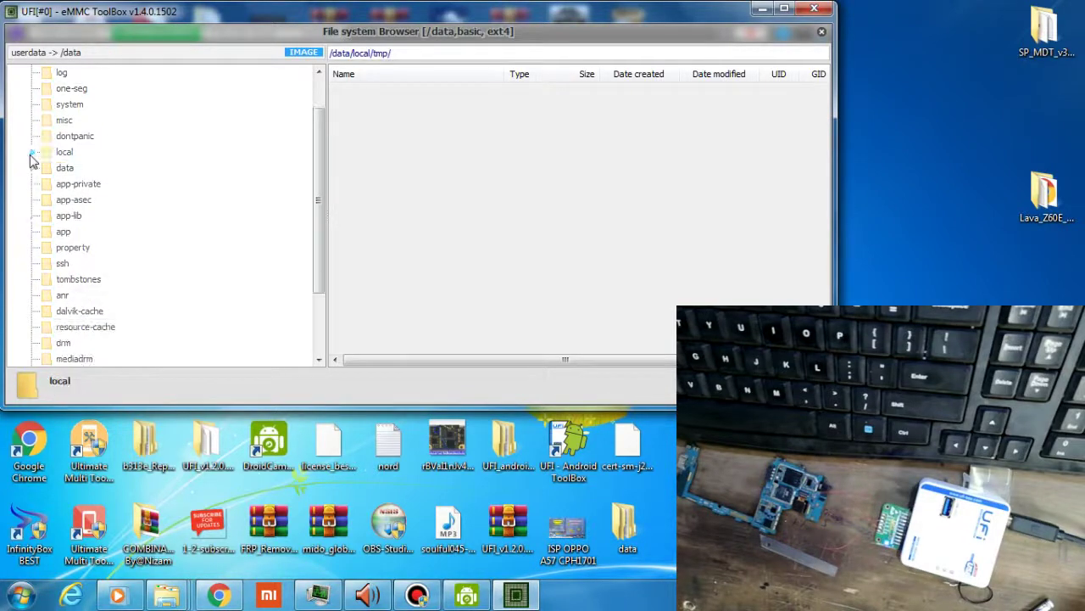
pyautogui.scroll(1, 47, 159)
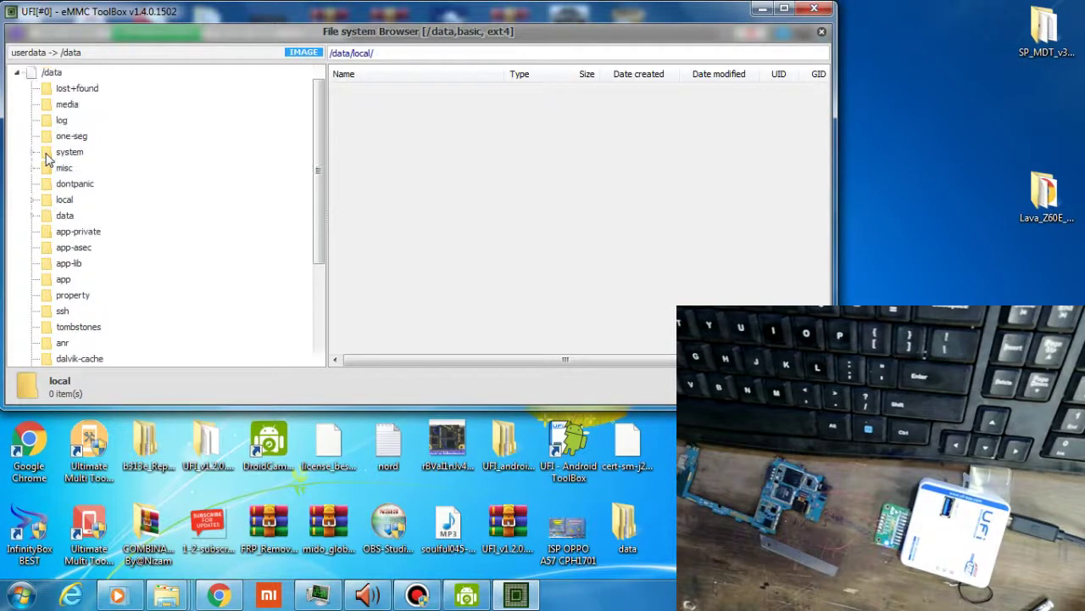
pyautogui.doubleClick(46, 107)
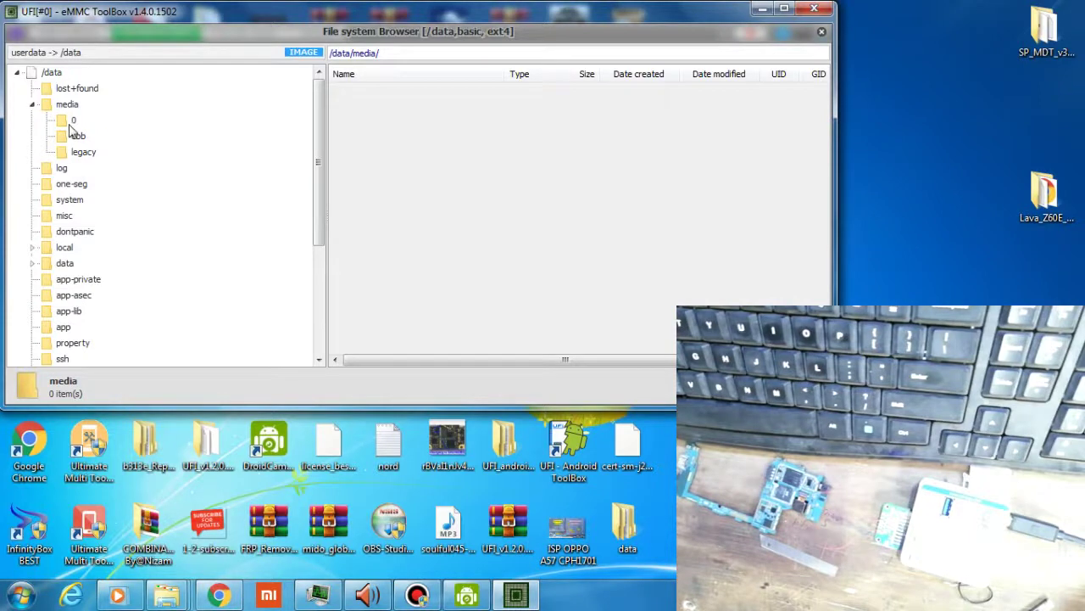
pyautogui.doubleClick(71, 125)
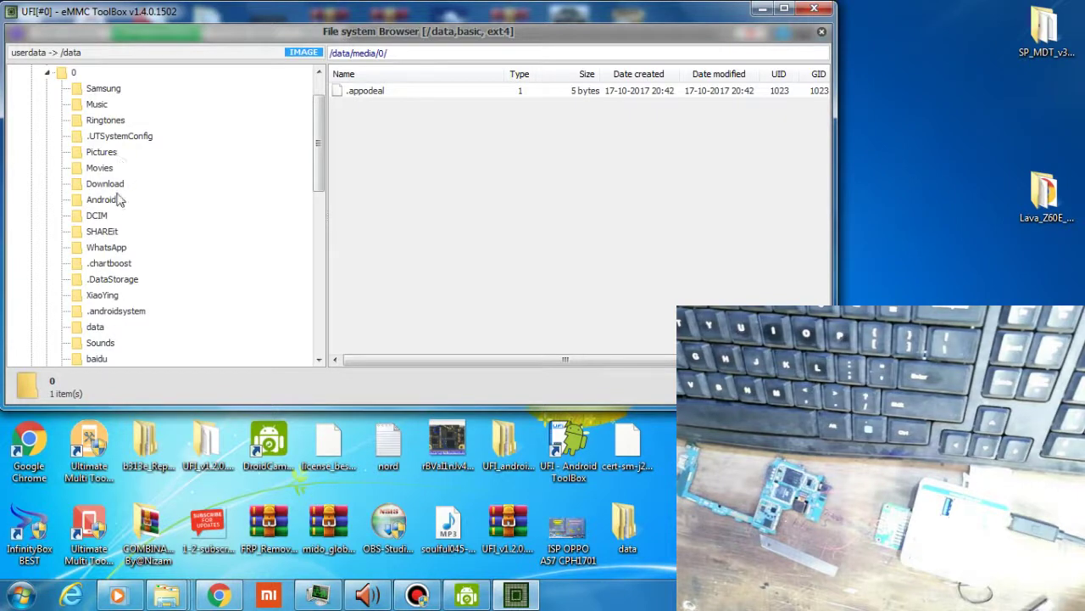
# Open the Camera folder inside DCIM and look through its list of photo files
pyautogui.click(100, 218)
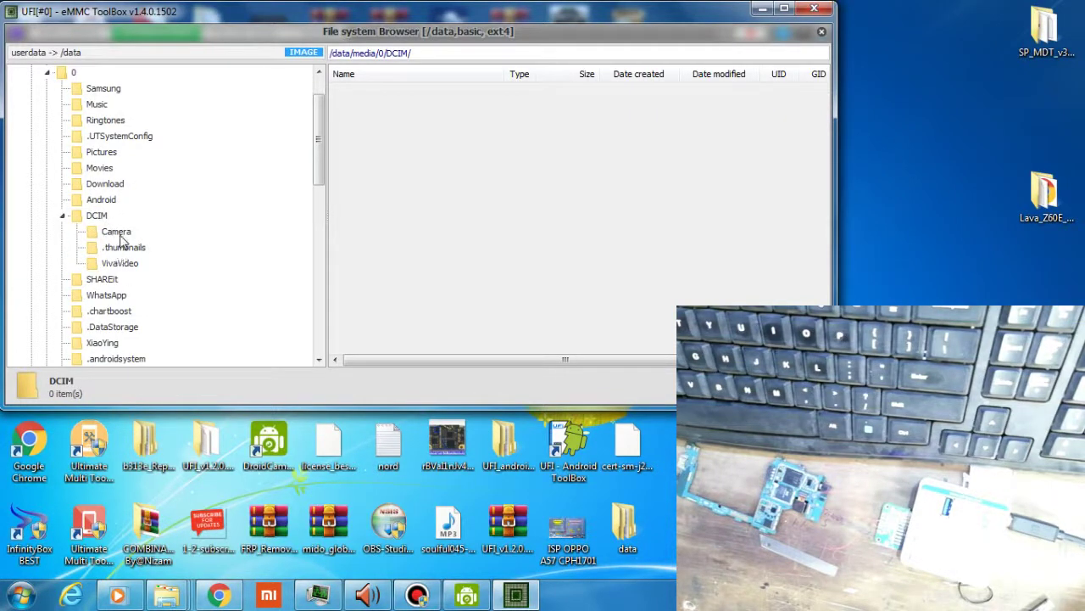
pyautogui.click(119, 236)
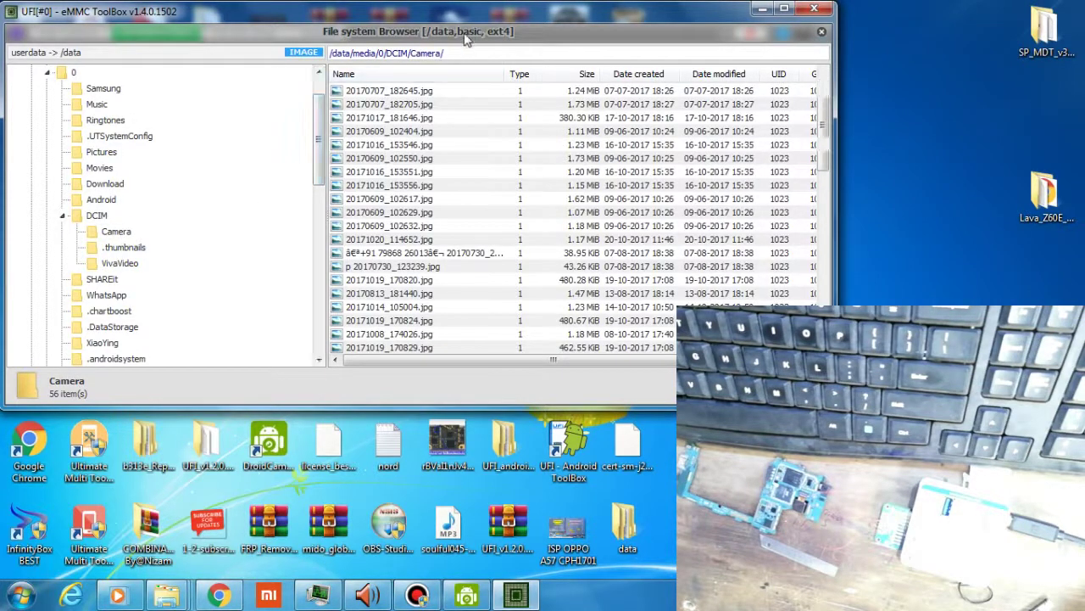
pyautogui.scroll(-5, 381, 229)
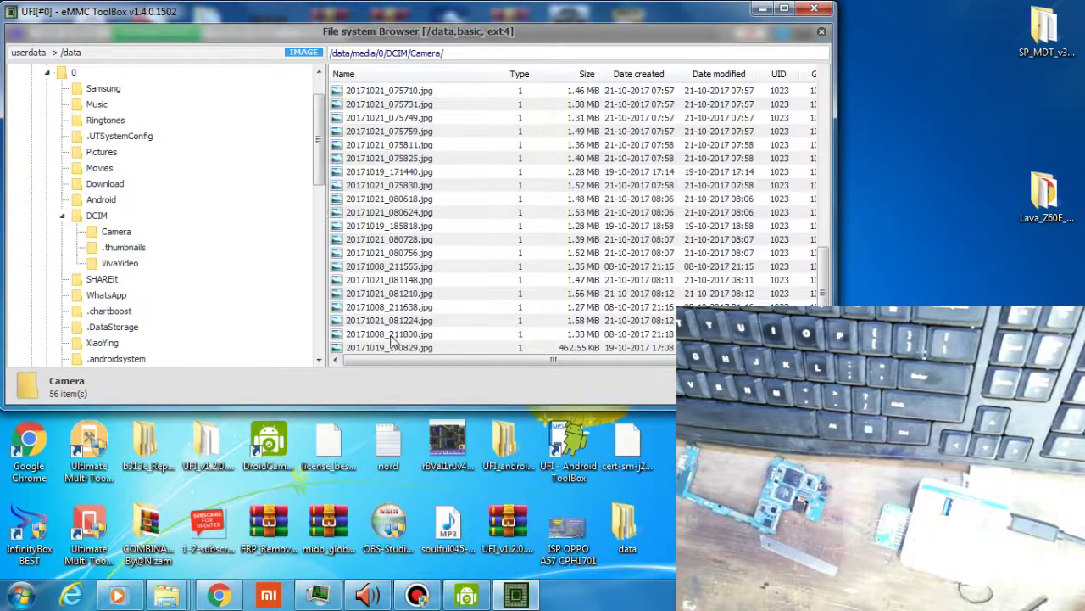
pyautogui.scroll(1, 323, 283)
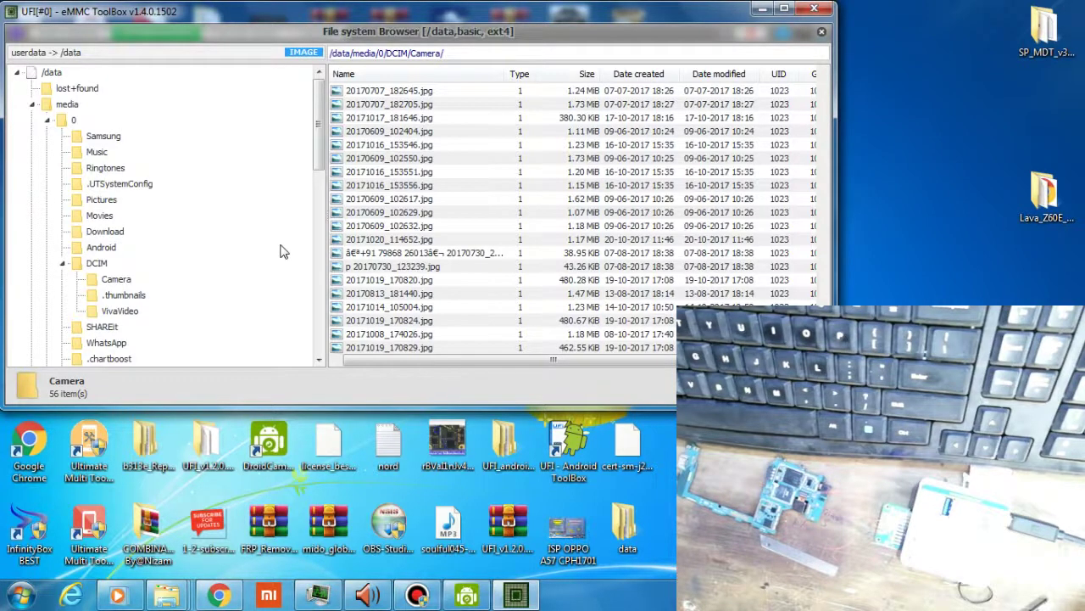
pyautogui.rightClick(369, 263)
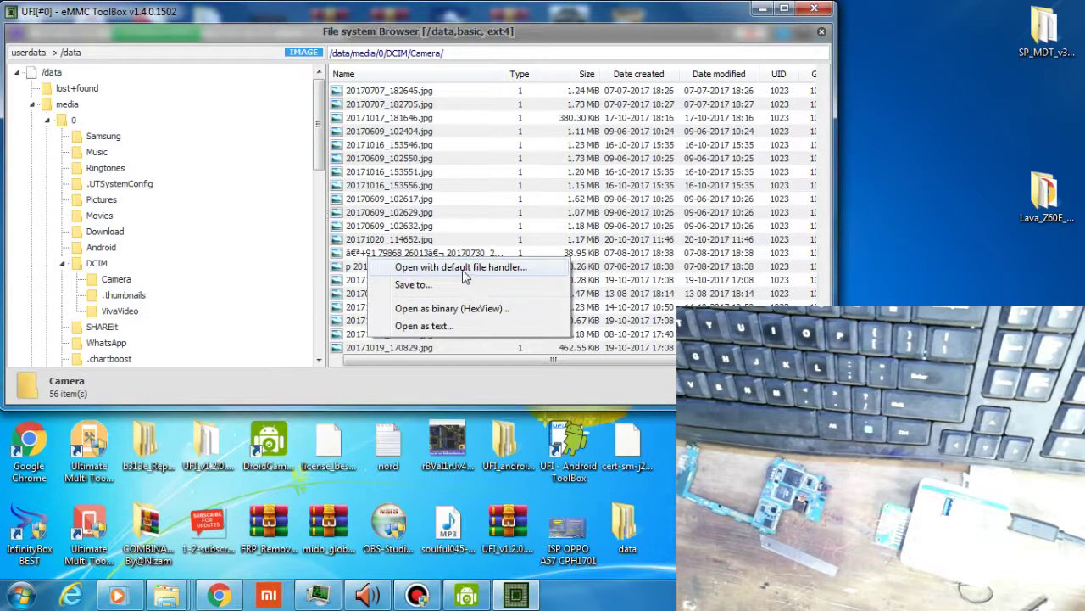
pyautogui.click(48, 121)
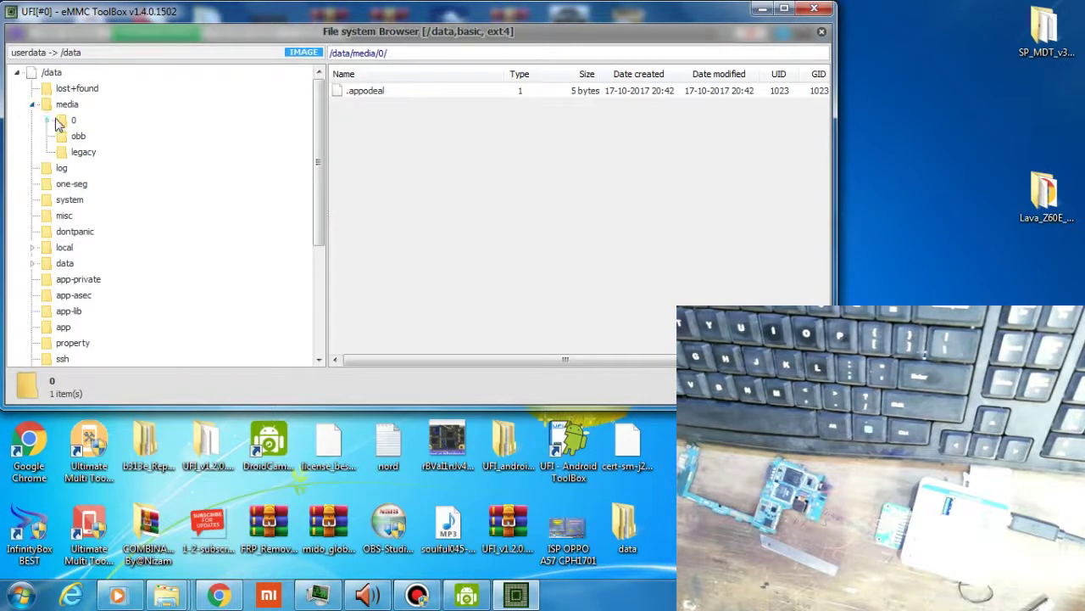
pyautogui.click(48, 123)
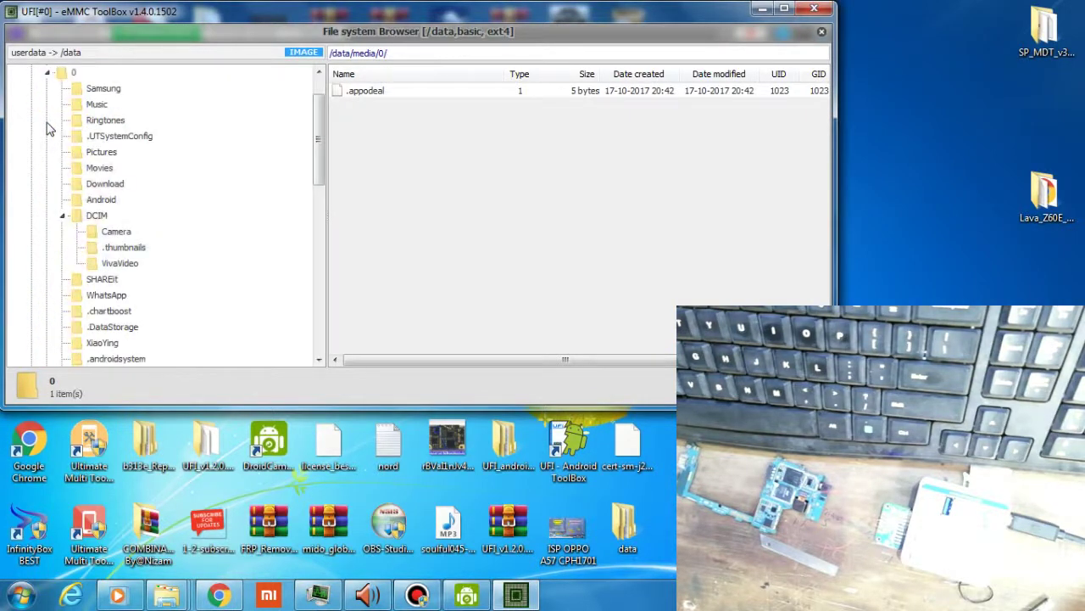
# Save the photo 20170707_182705.jpg from the DCIM Camera folder to the Desktop
pyautogui.click(127, 238)
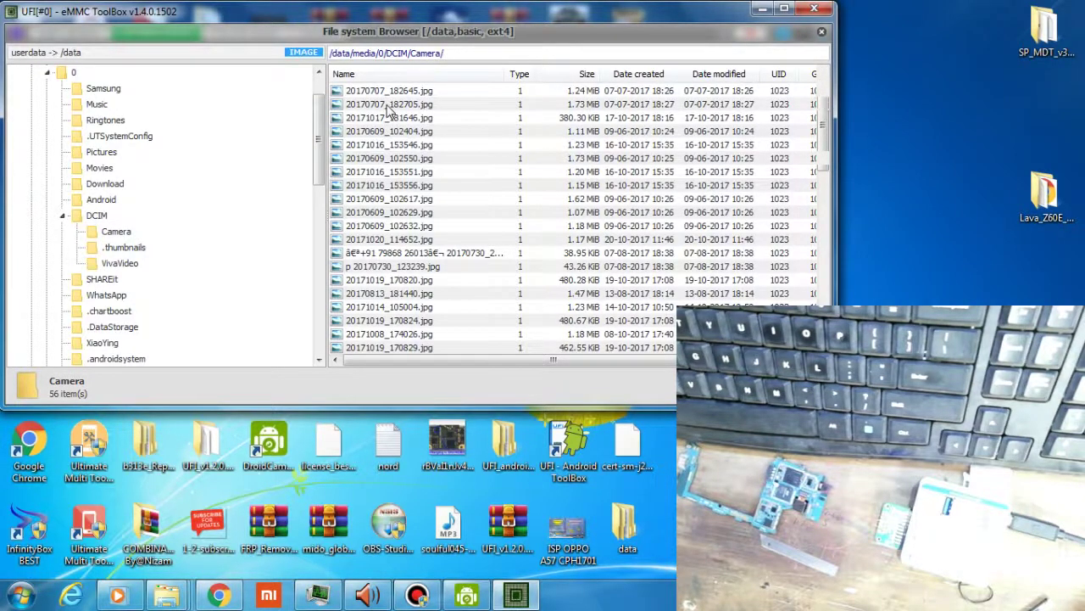
pyautogui.click(388, 106)
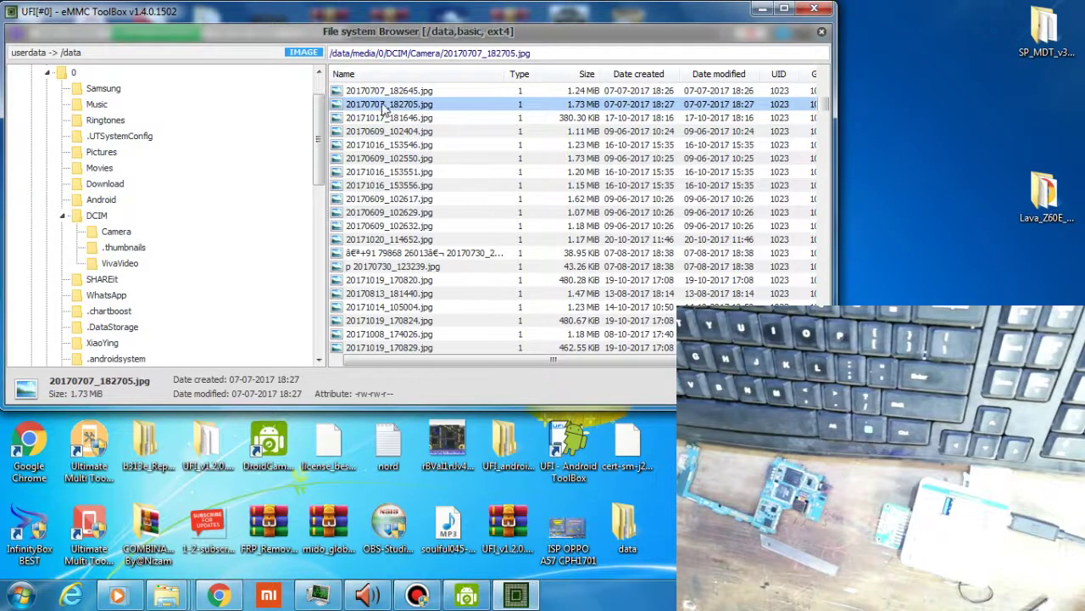
pyautogui.rightClick(385, 107)
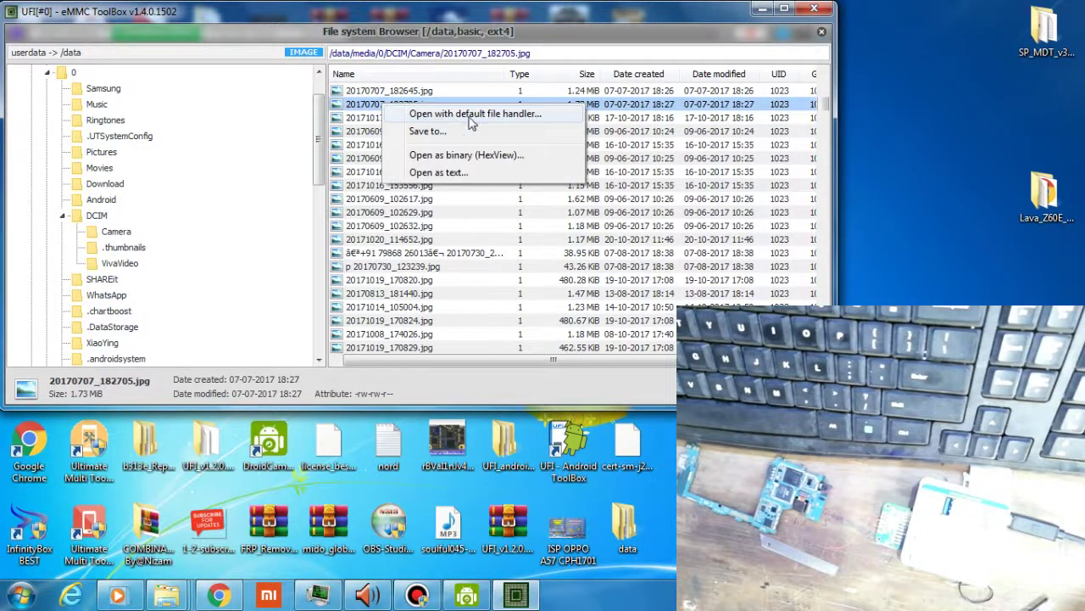
pyautogui.click(425, 133)
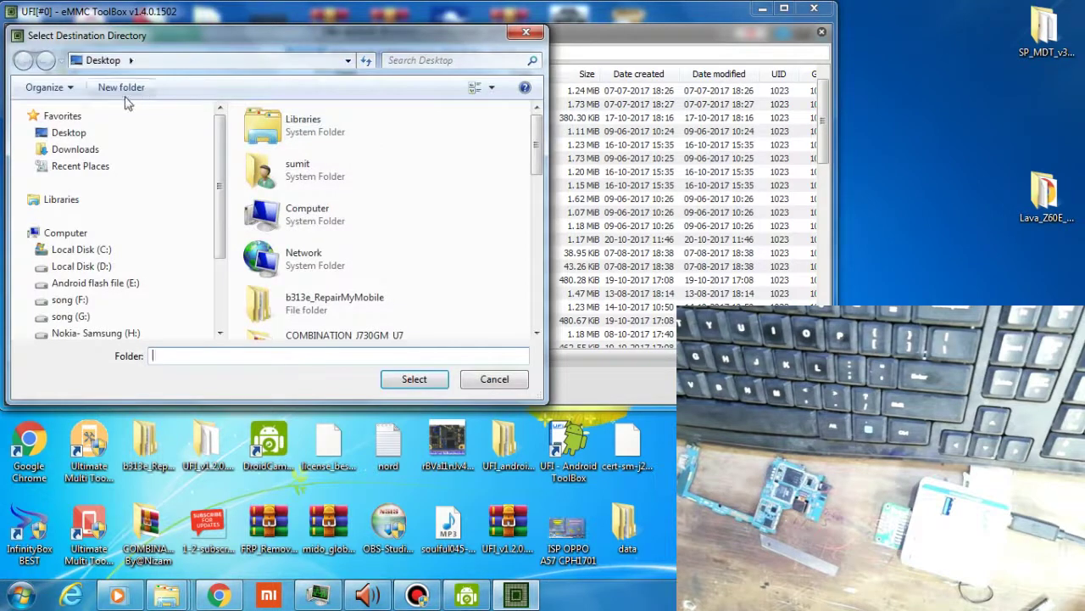
pyautogui.click(418, 384)
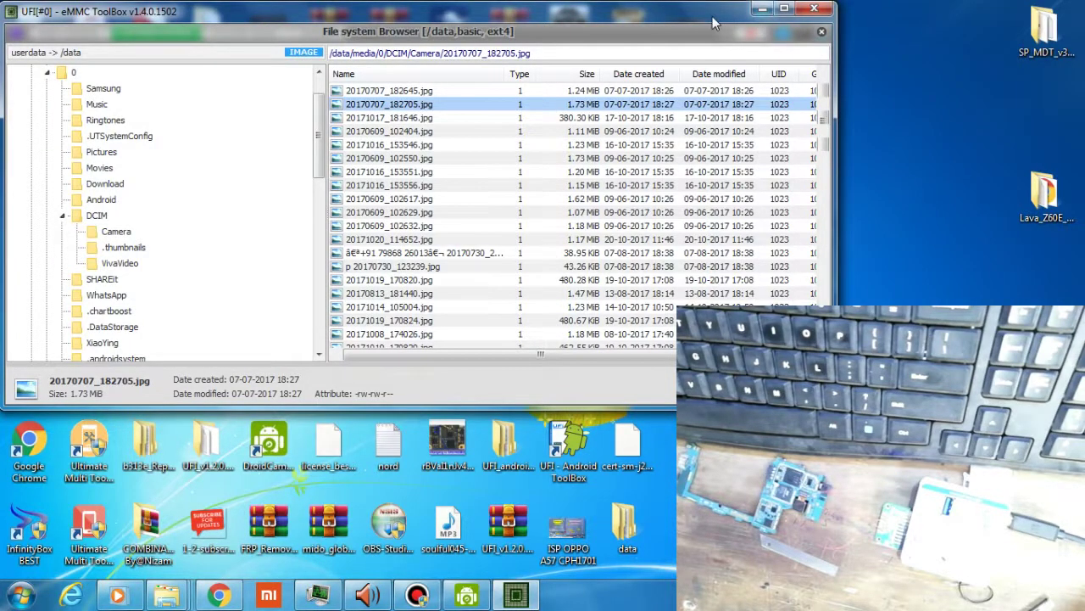
# Move the toolbox window aside, view the extracted photo 20170707_182705 from the desktop, and close the viewer
pyautogui.moveTo(682, 7); pyautogui.dragTo(449, 16)
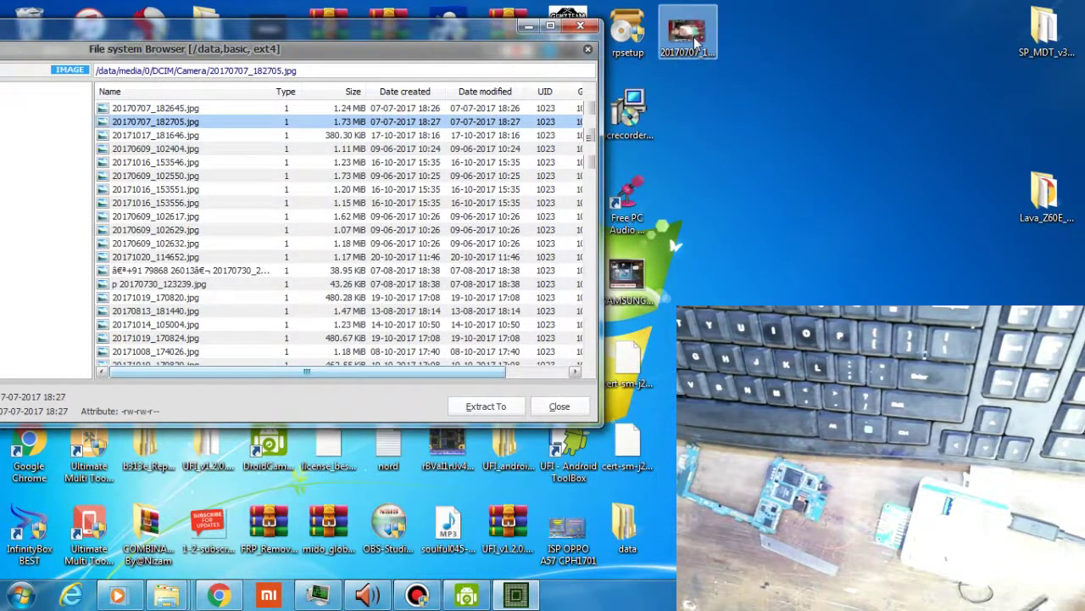
pyautogui.click(696, 38)
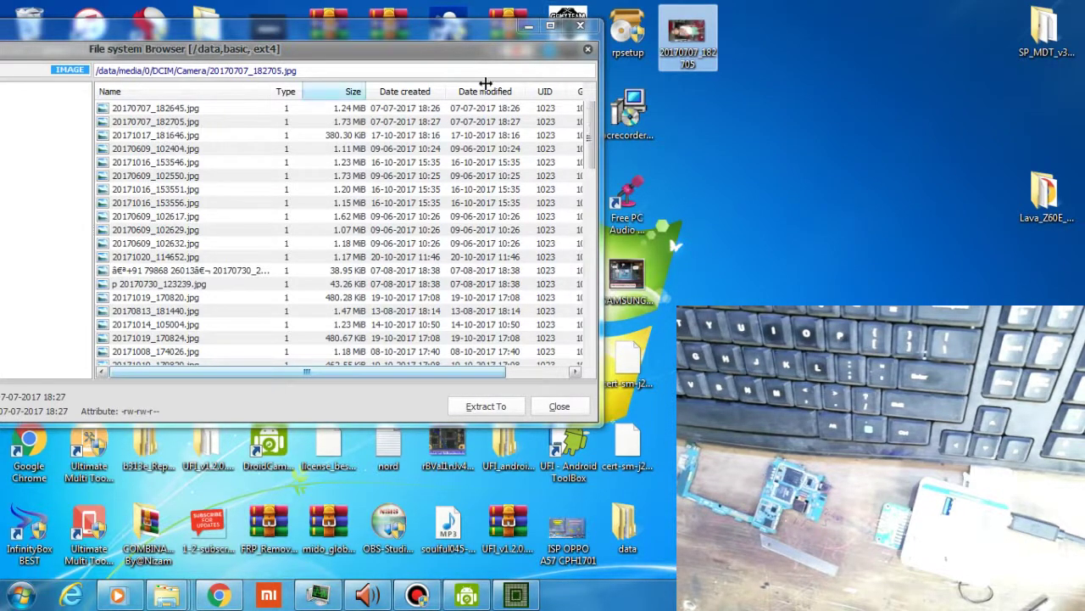
pyautogui.moveTo(692, 56)
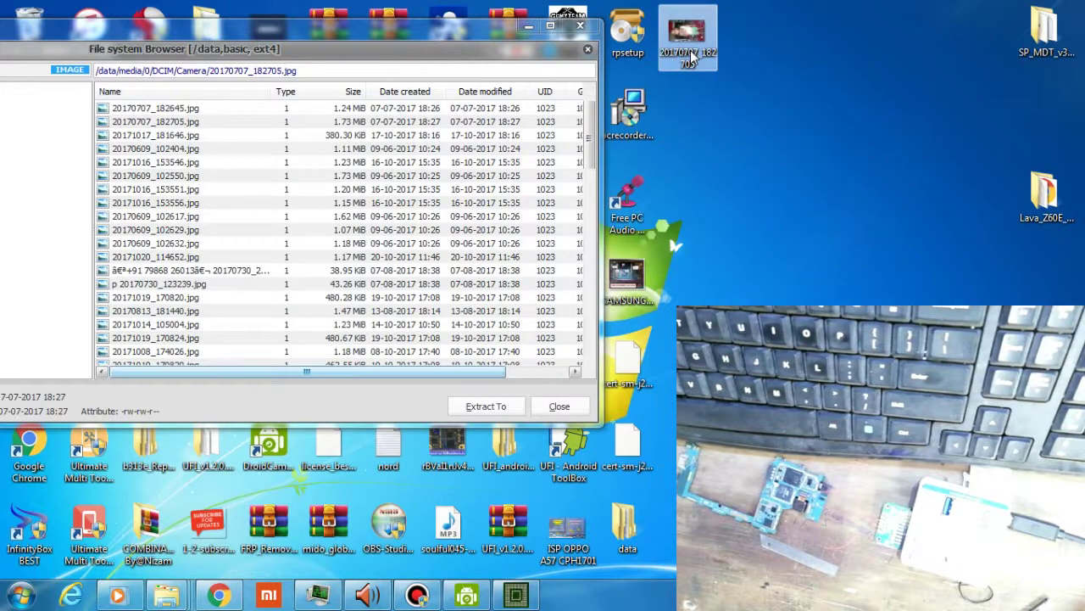
pyautogui.doubleClick(692, 54)
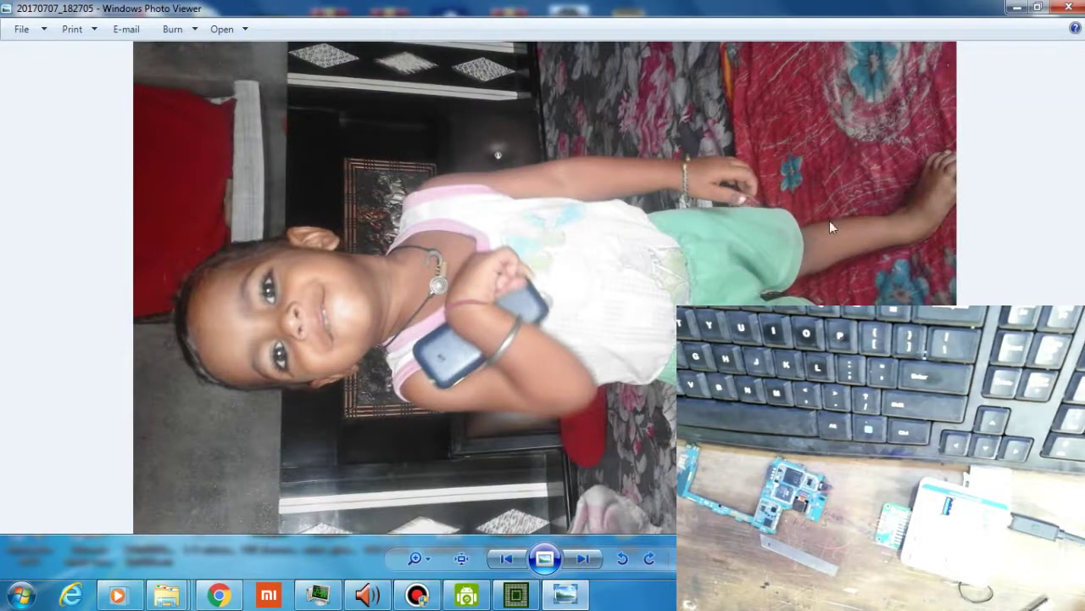
pyautogui.click(1070, 10)
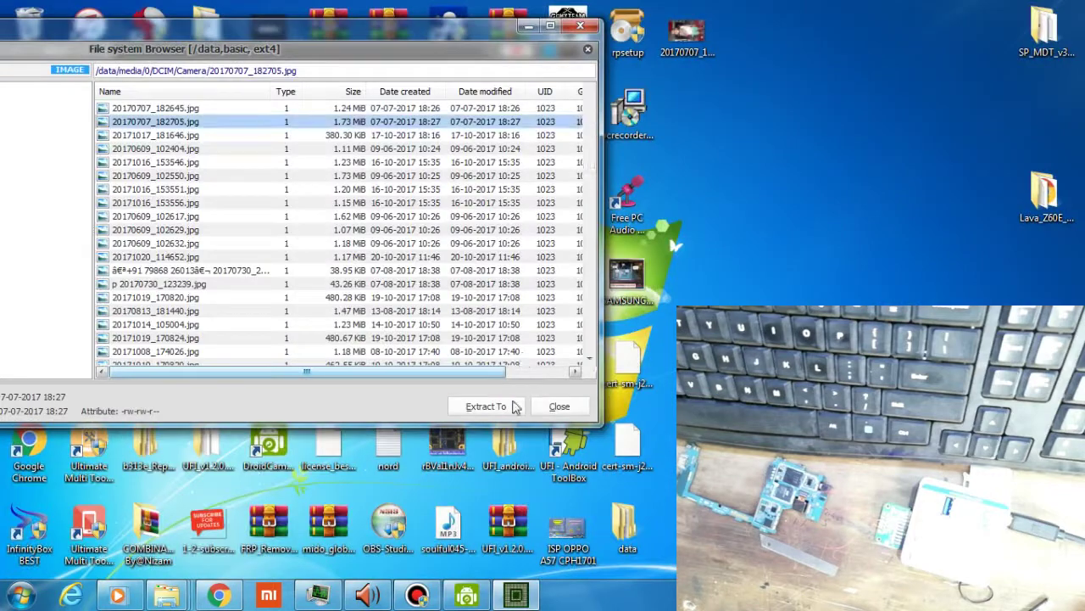
# Reposition the eMMC ToolBox window so its folder tree and file list show below the upper row of desktop icons
pyautogui.moveTo(491, 31); pyautogui.dragTo(627, 70)
pyautogui.moveTo(659, 128); pyautogui.dragTo(675, 154)
pyautogui.moveTo(532, 7)
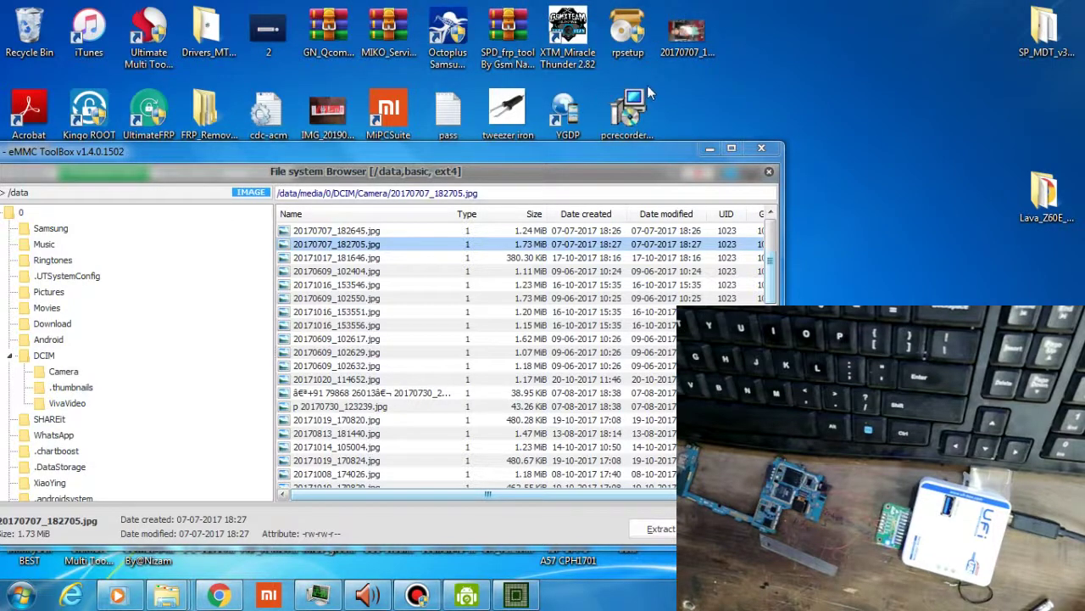
pyautogui.moveTo(536, 152); pyautogui.dragTo(579, 111)
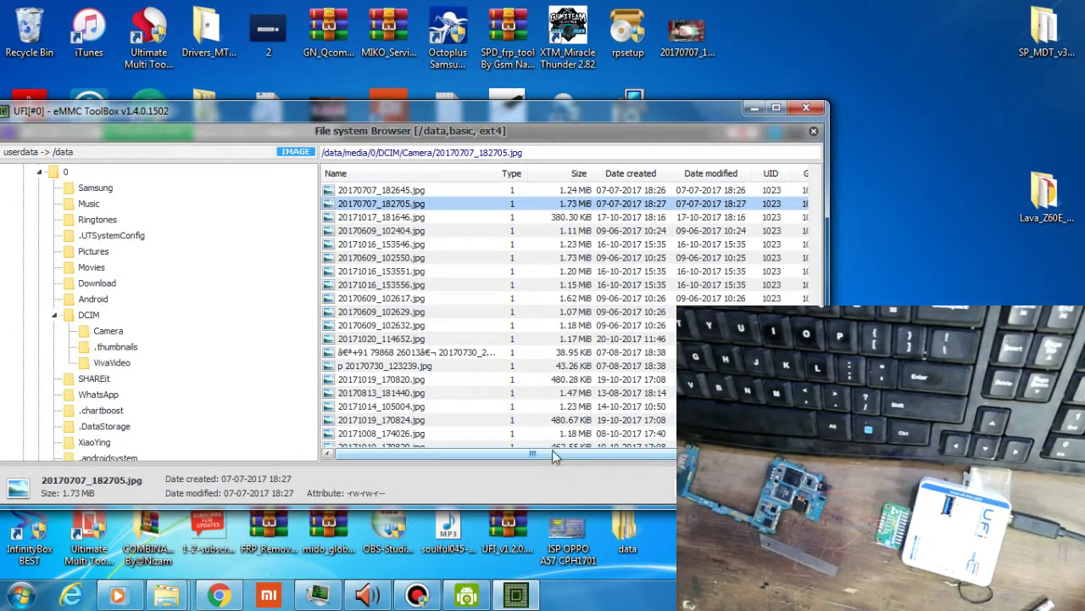
# Look over the remaining Camera photos and their file details, and review the user folders under /data/media/0
pyautogui.moveTo(551, 454); pyautogui.dragTo(615, 456)
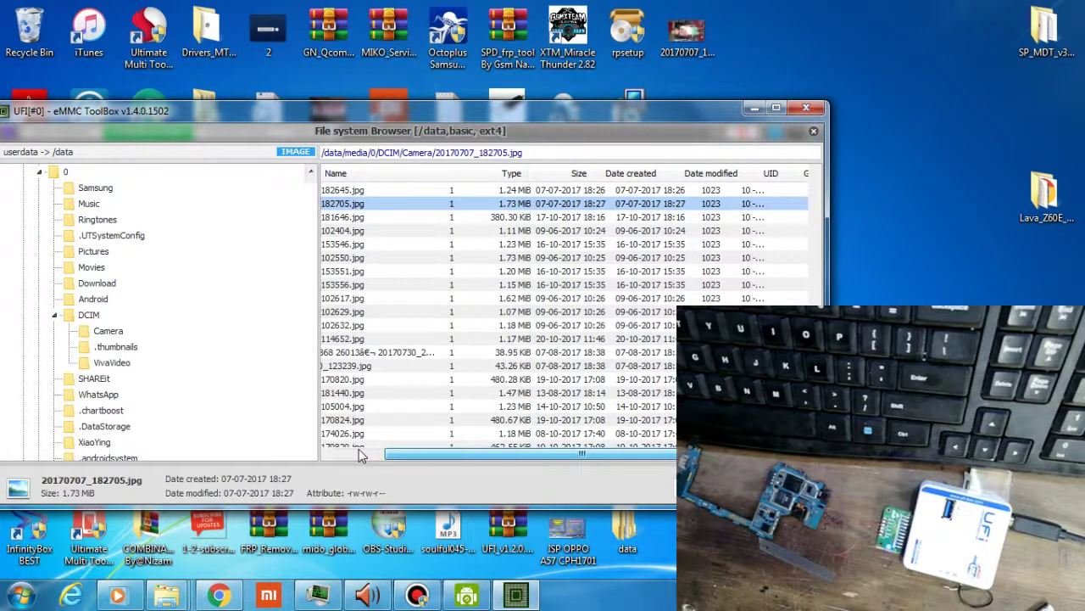
pyautogui.click(359, 450)
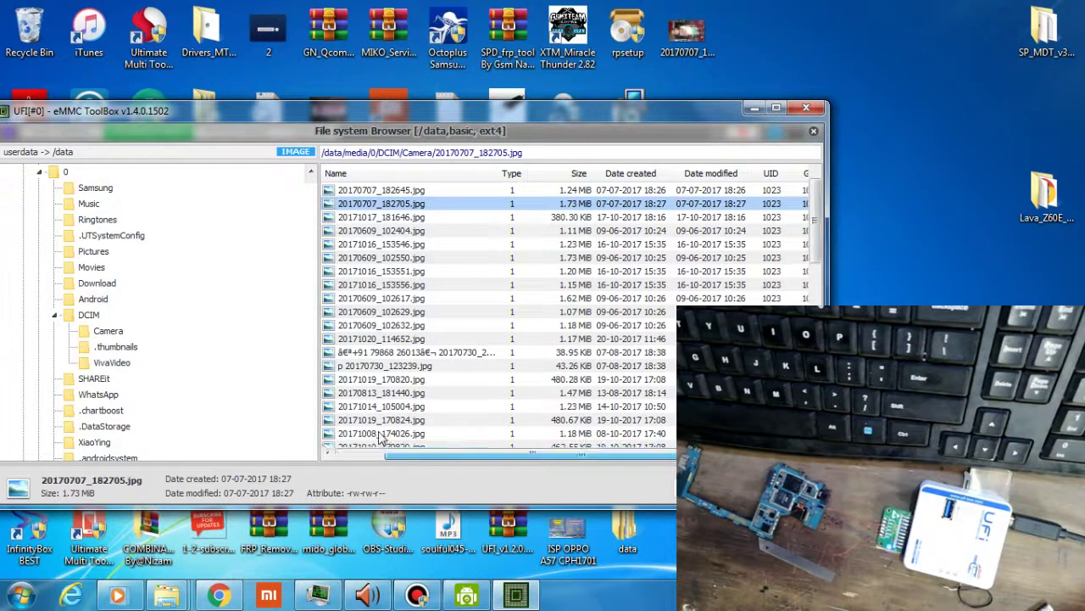
pyautogui.scroll(-5, 424, 390)
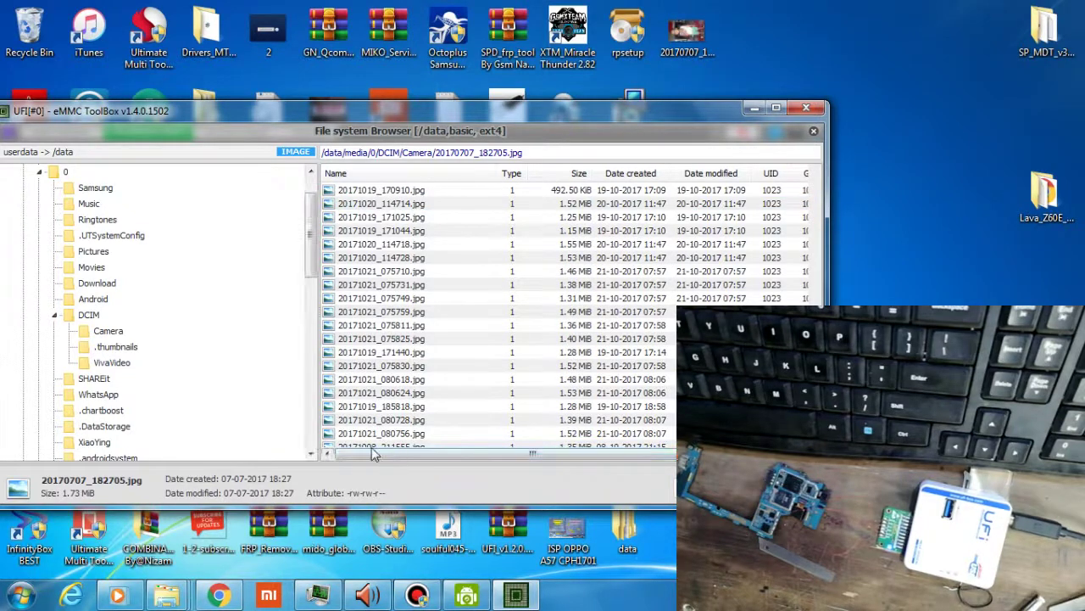
pyautogui.scroll(1, 307, 238)
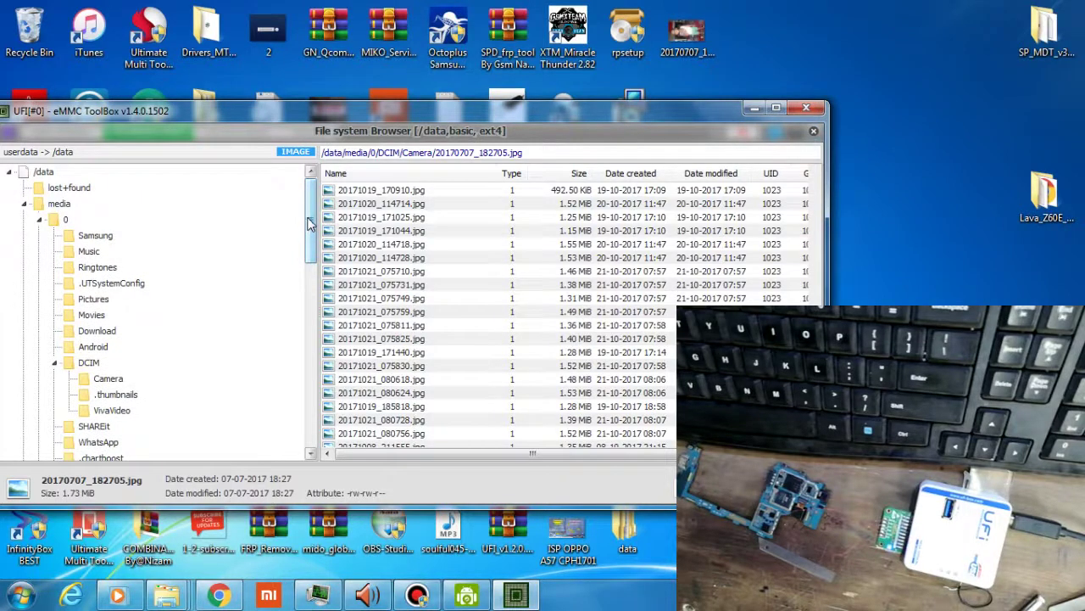
pyautogui.moveTo(310, 223); pyautogui.dragTo(308, 254)
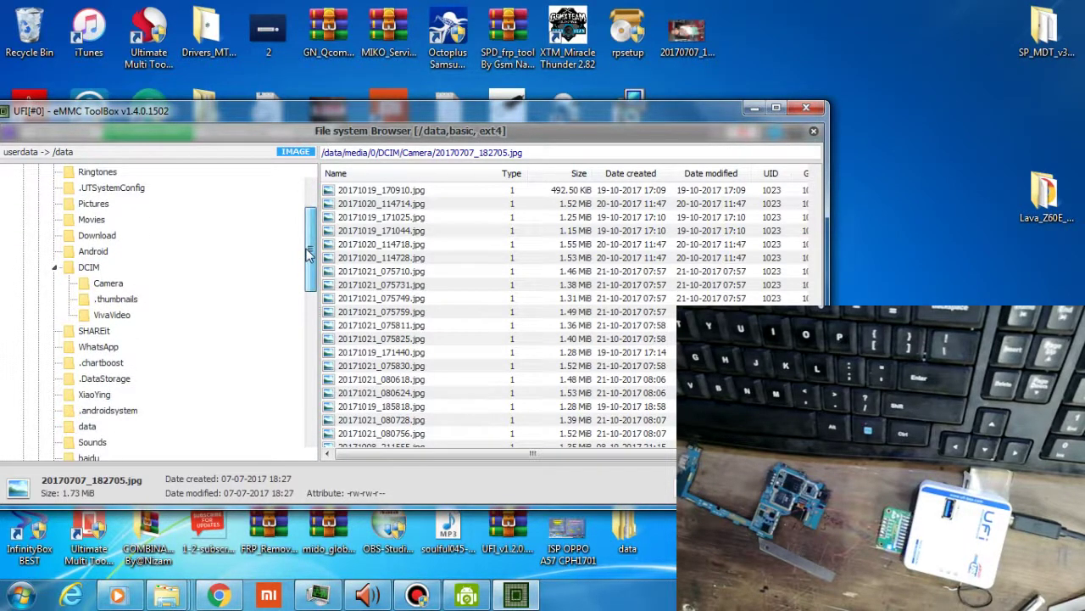
pyautogui.moveTo(308, 254); pyautogui.dragTo(322, 201)
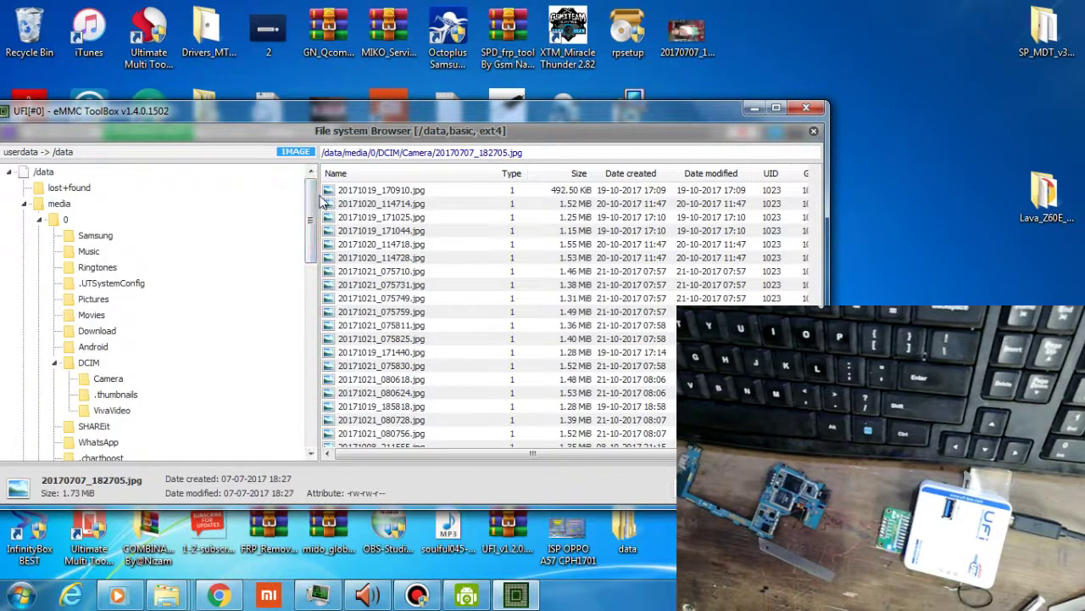
# Collapse the 0 and media folders and look over the top-level folders of /data
pyautogui.click(38, 220)
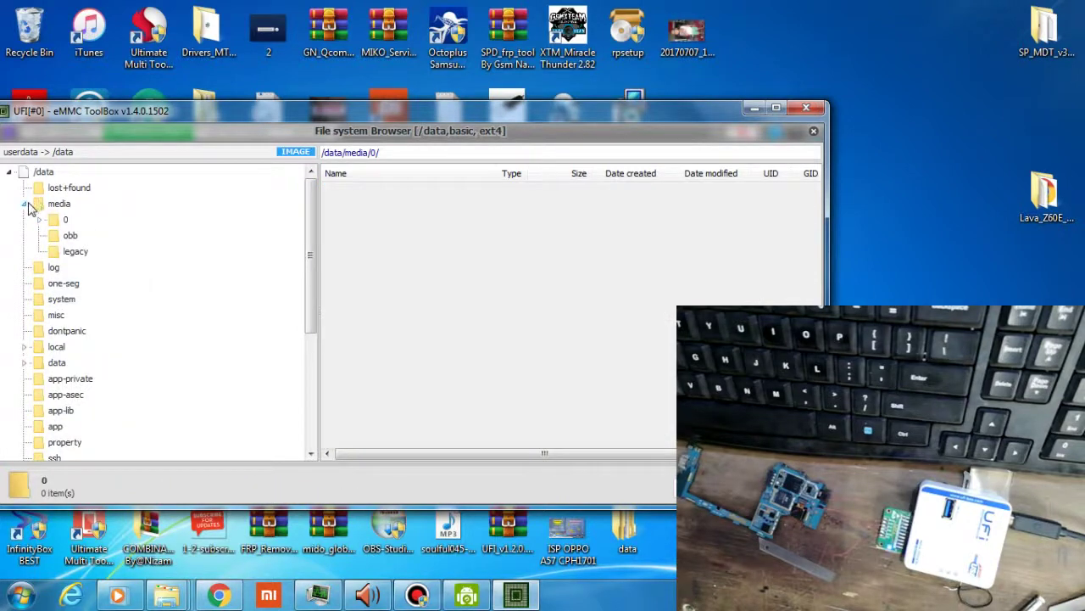
pyautogui.click(24, 204)
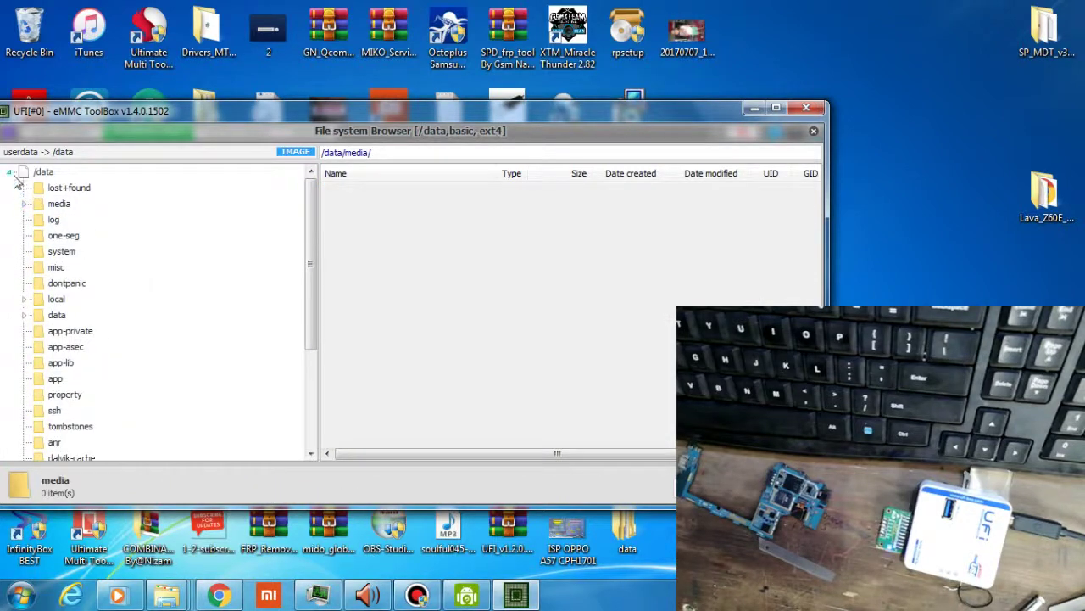
pyautogui.scroll(-3, 127, 283)
pyautogui.scroll(3, 143, 296)
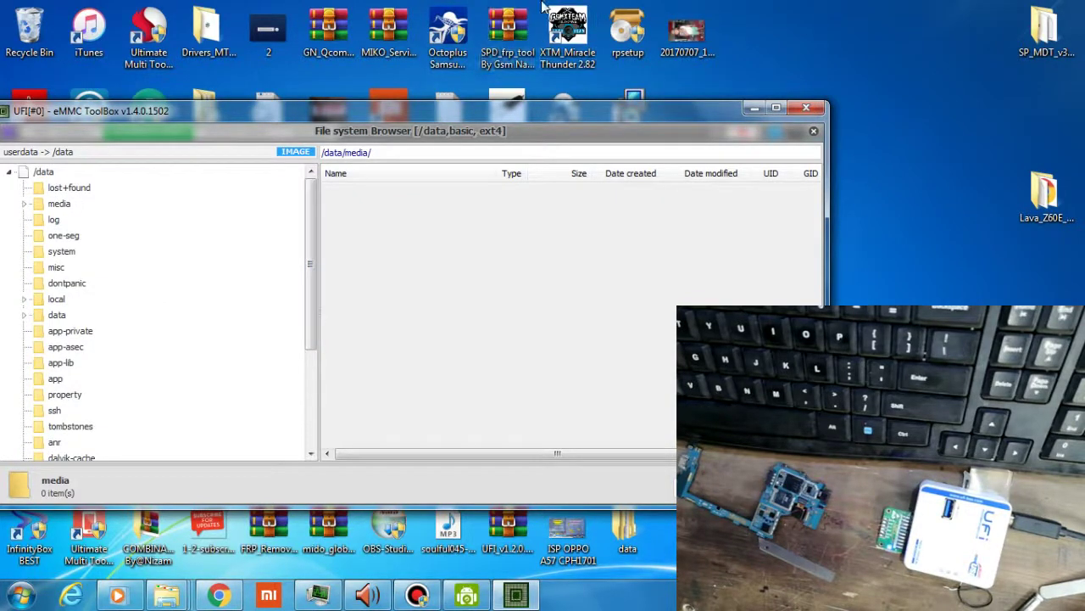
pyautogui.moveTo(611, 8)
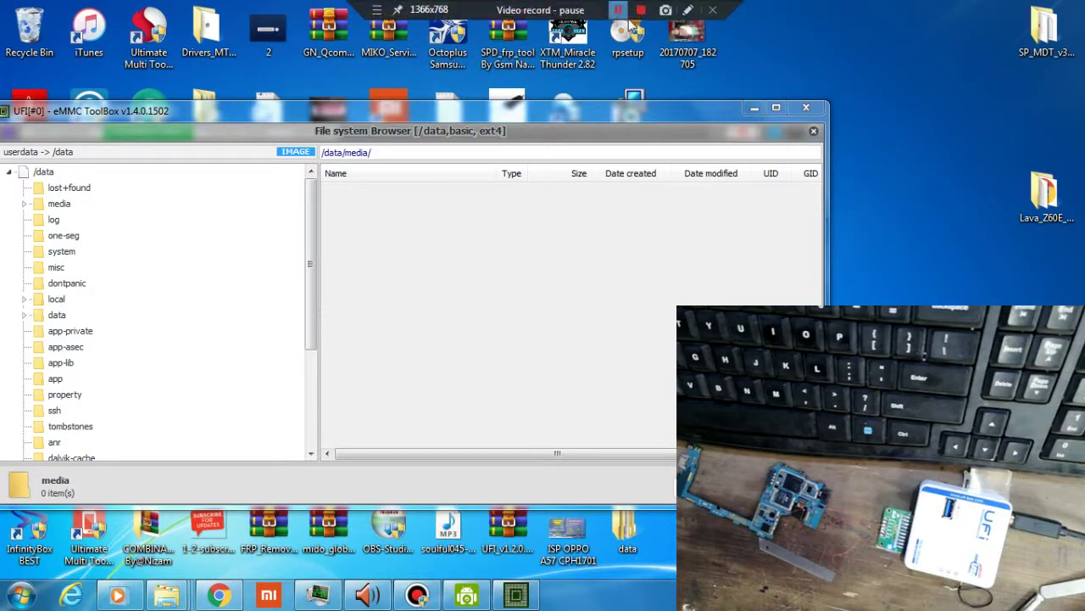